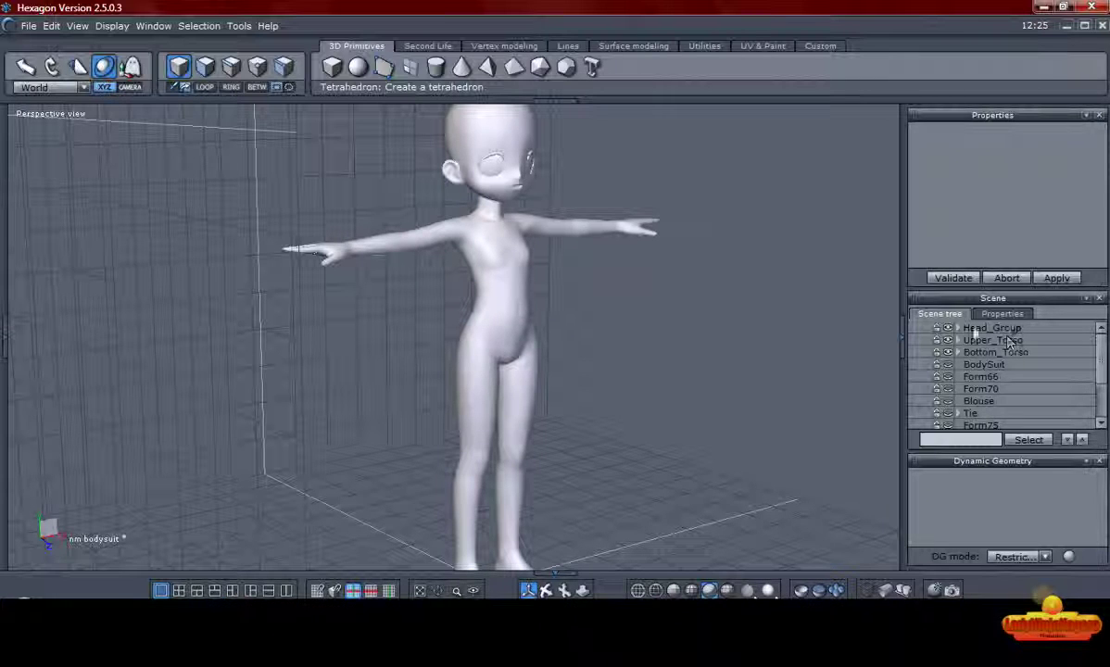
# Hide Head_Group, Upper_Torso and Bottom_Torso in the scene and show the Blouse object
pyautogui.click(949, 329)
pyautogui.click(949, 330)
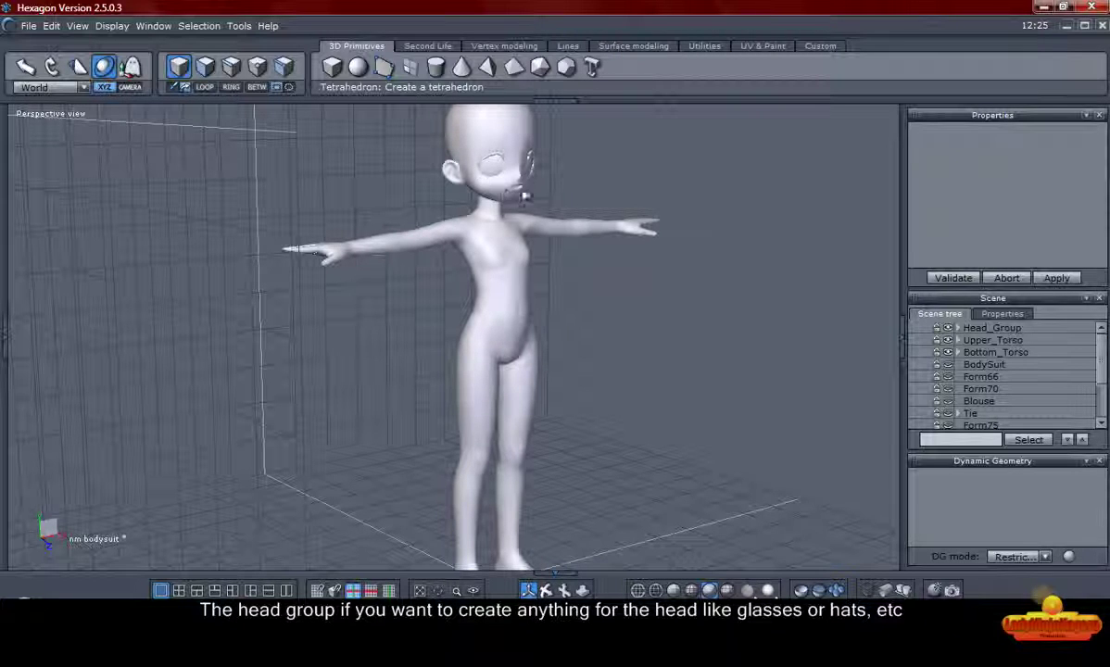
pyautogui.click(948, 329)
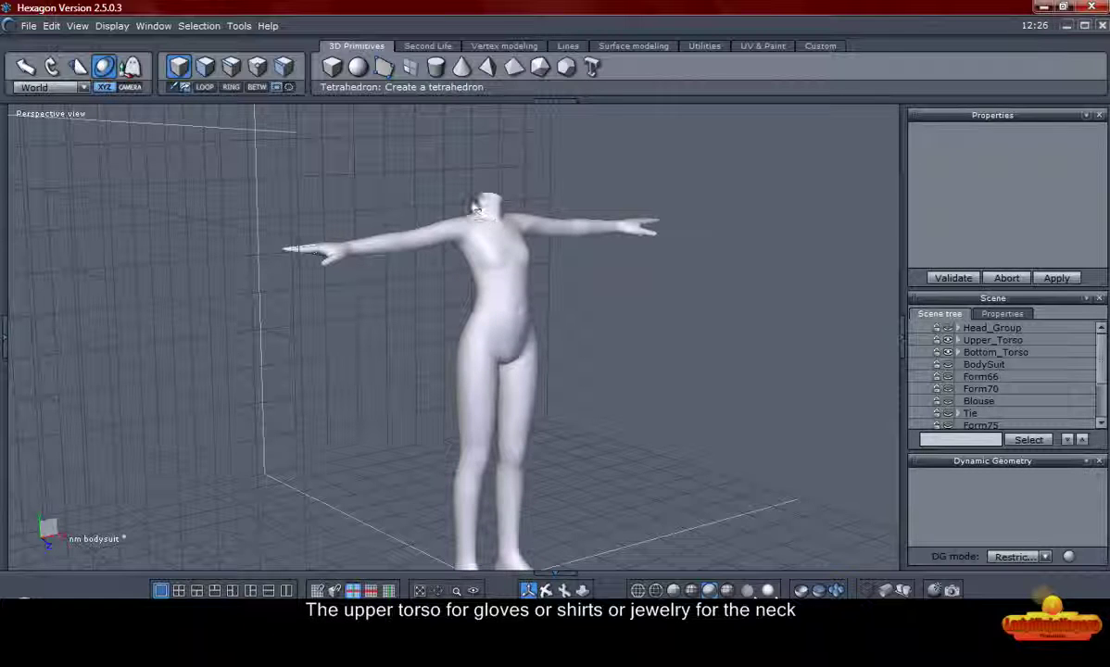
pyautogui.click(947, 340)
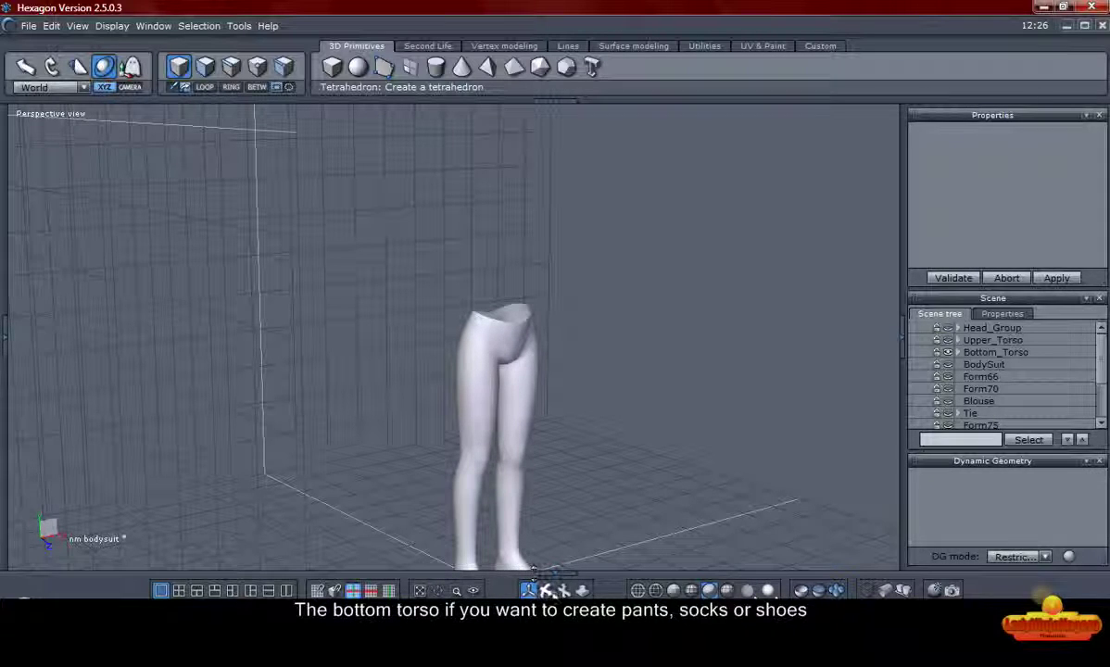
pyautogui.moveTo(530, 556)
pyautogui.mouseDown(button='middle')
pyautogui.moveTo(551, 567)
pyautogui.moveTo(532, 558)
pyautogui.mouseUp(button='middle')
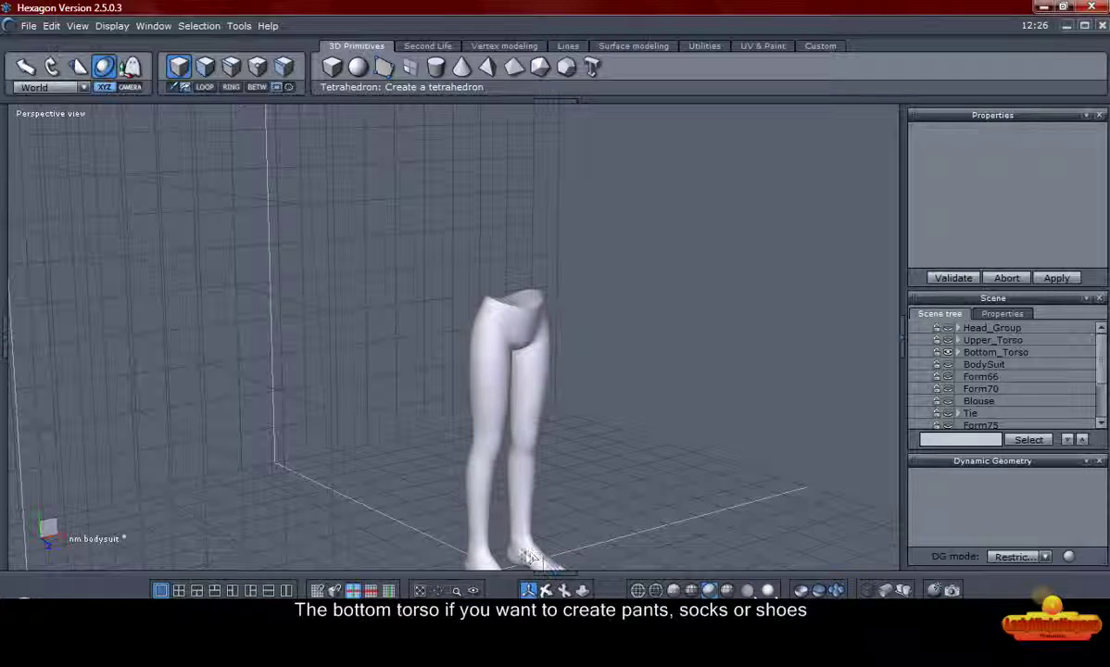
pyautogui.click(947, 353)
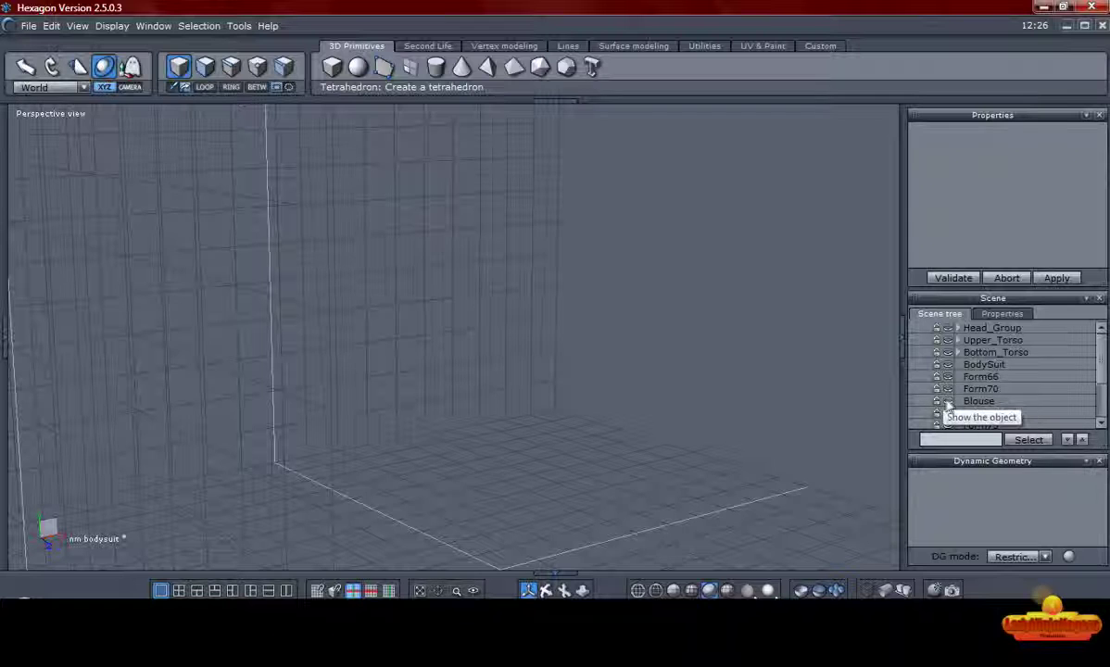
pyautogui.click(947, 400)
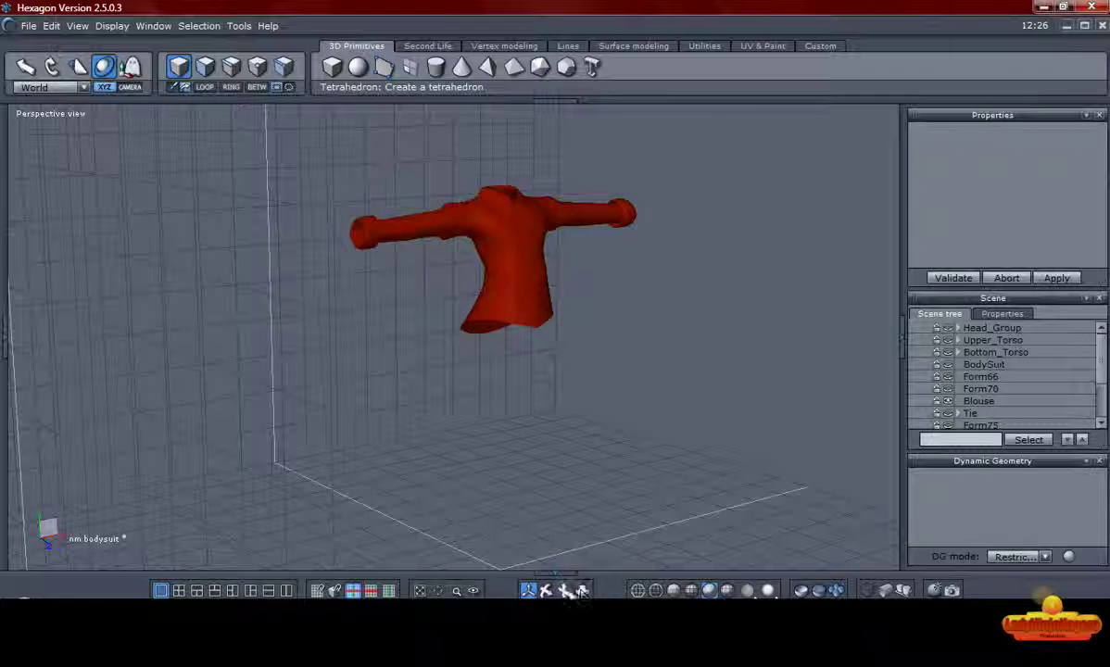
pyautogui.moveTo(581, 592); pyautogui.dragTo(463, 305)
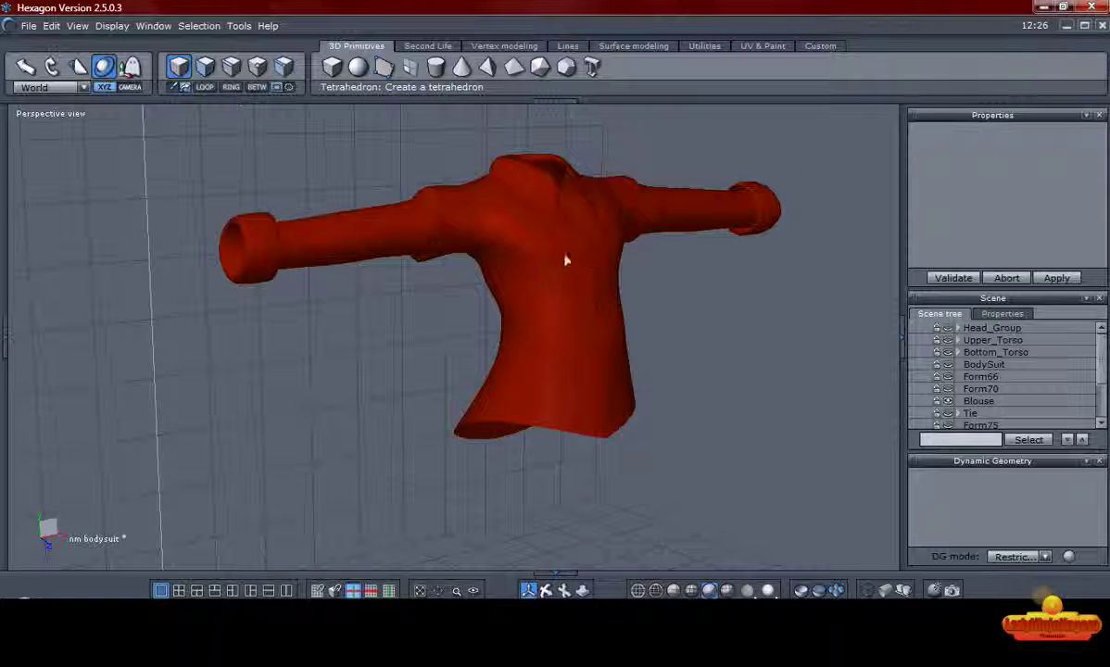
# Export the blouse as a Wavefront OBJ, overwriting nm blouse.obj in the !!EOL folder under Geometries, with an export scale factor of 0.010
pyautogui.click(29, 25)
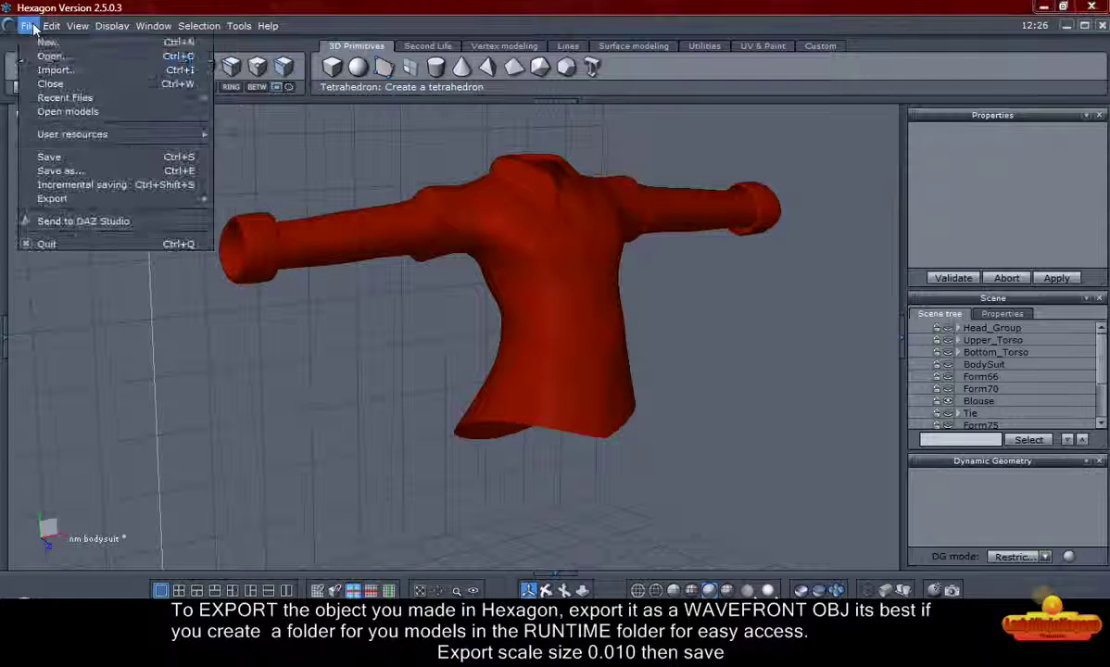
pyautogui.moveTo(43, 200)
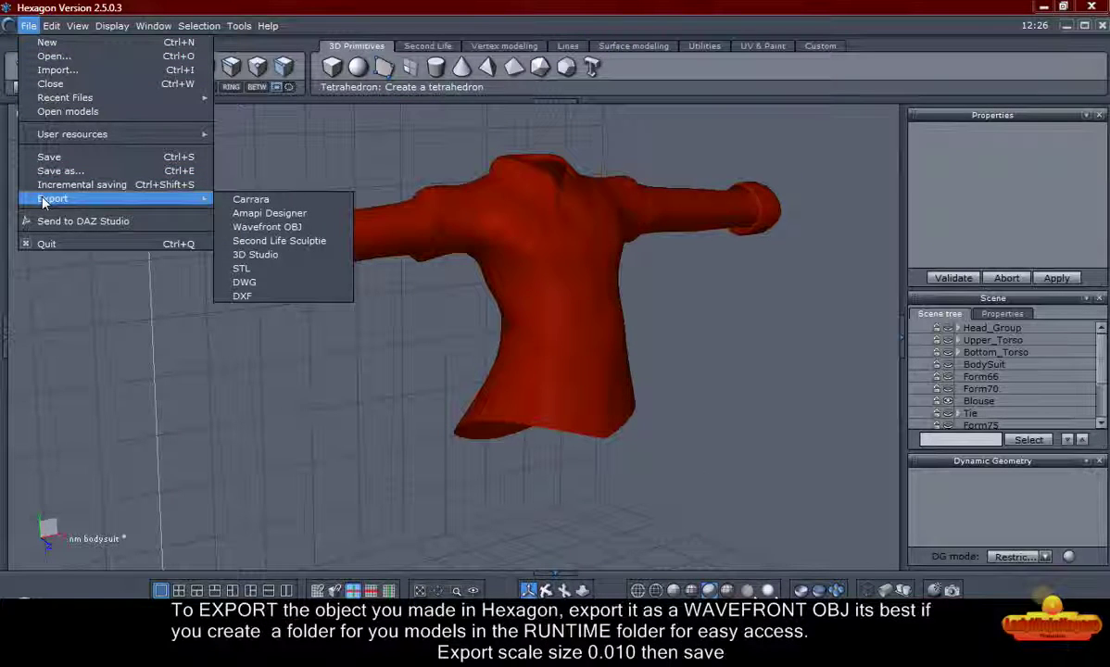
pyautogui.click(278, 227)
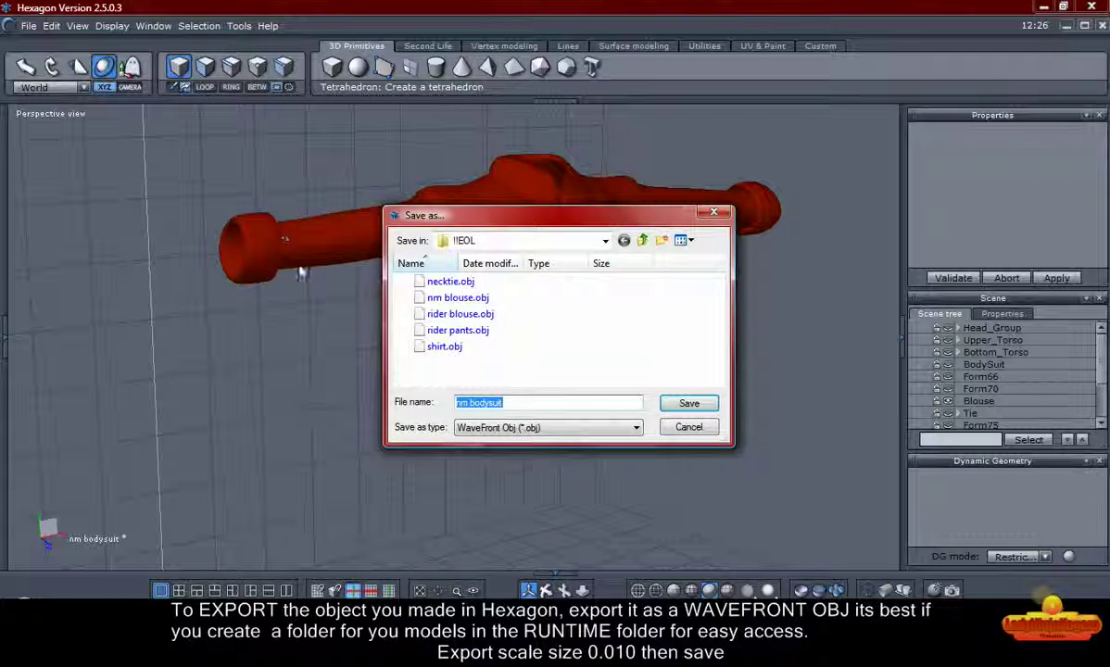
pyautogui.click(642, 240)
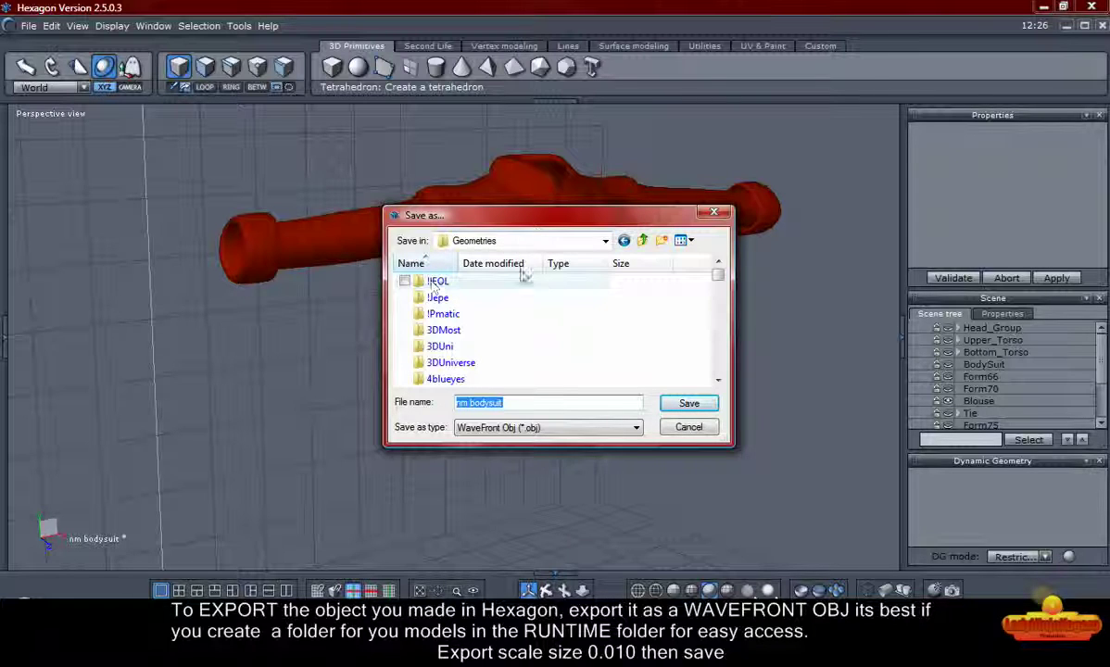
pyautogui.doubleClick(440, 282)
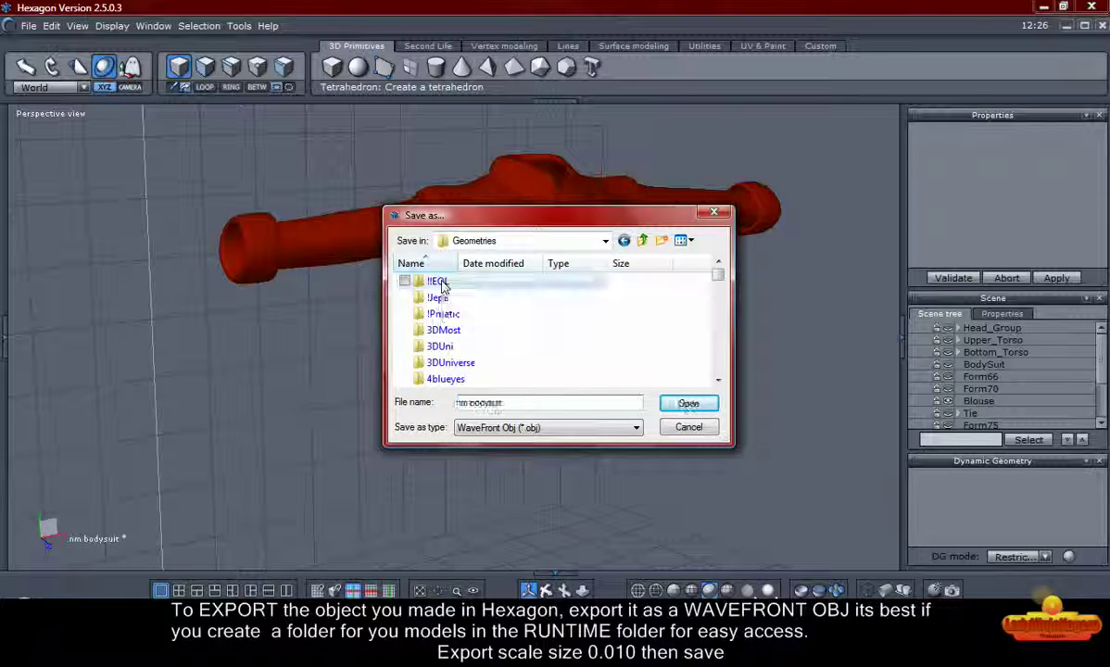
pyautogui.click(454, 297)
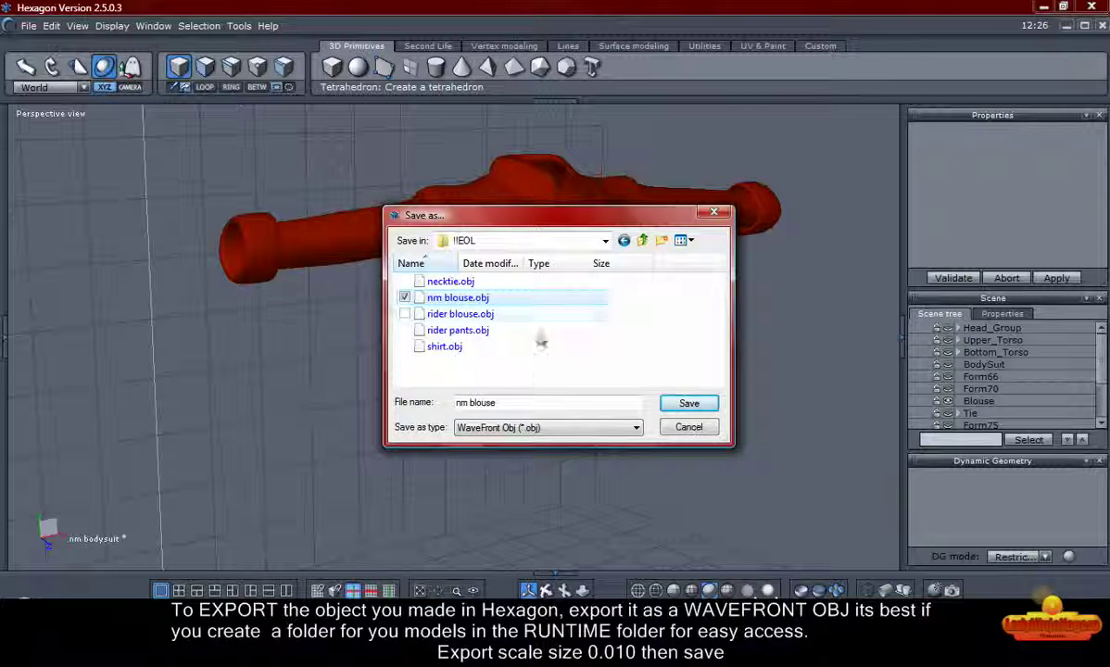
pyautogui.click(689, 403)
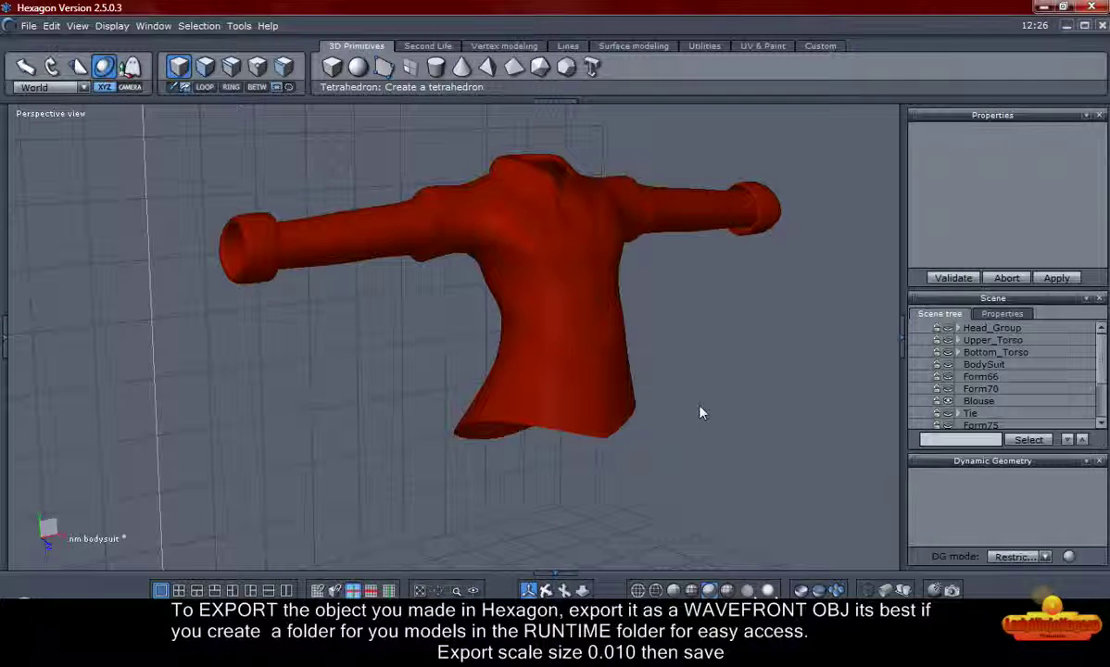
pyautogui.click(650, 349)
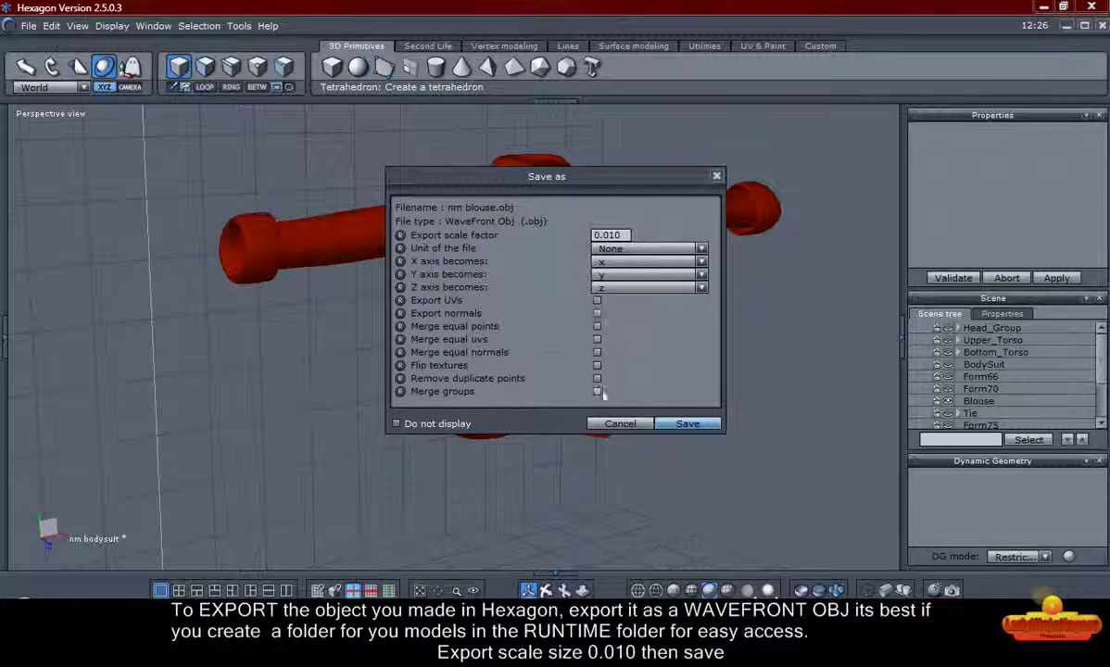
pyautogui.click(709, 424)
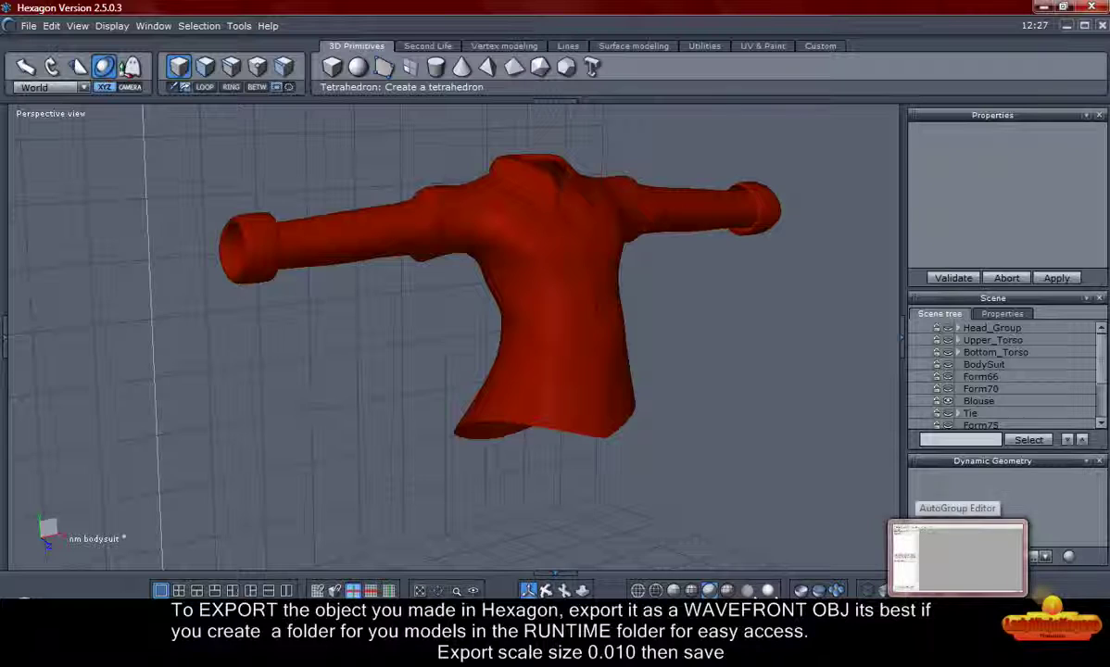
# Switch to AutoGroup Editor
pyautogui.click(957, 653)
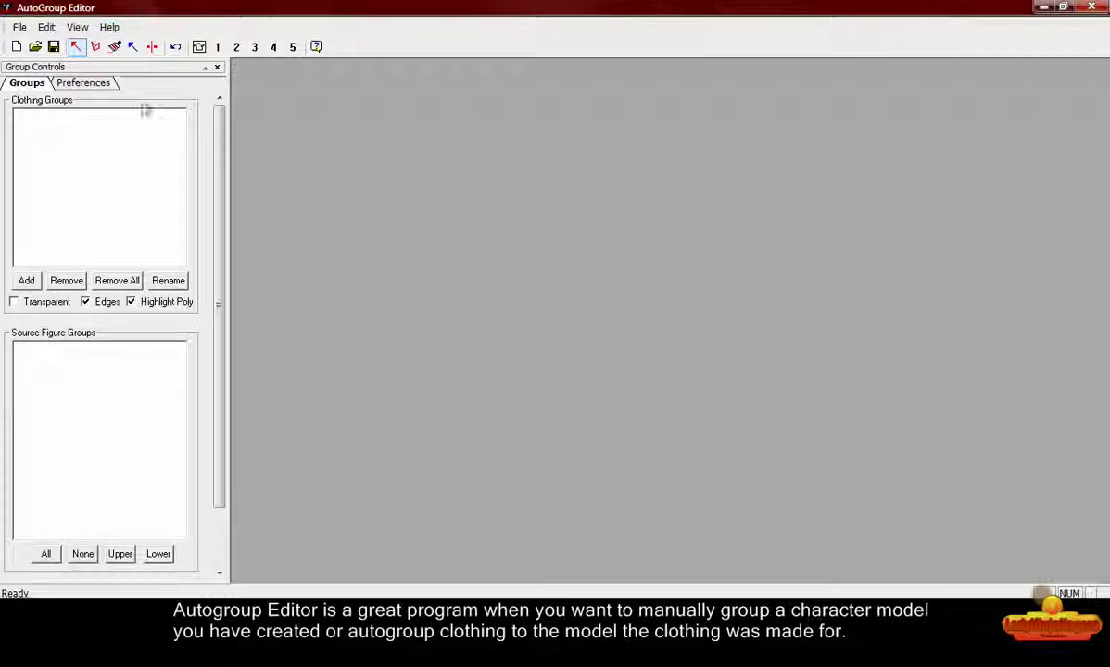
# Toggle the Auto Backup on Save and Auto Load preferences on and back off, and return to the group lists
pyautogui.click(83, 83)
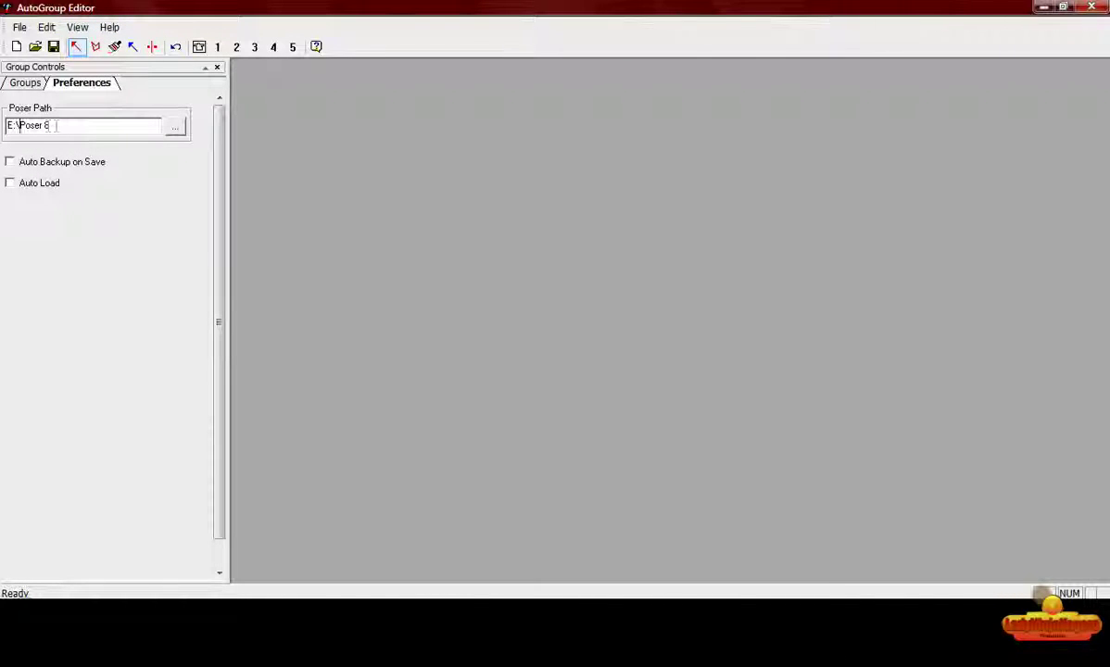
pyautogui.click(10, 162)
pyautogui.click(11, 182)
pyautogui.click(10, 162)
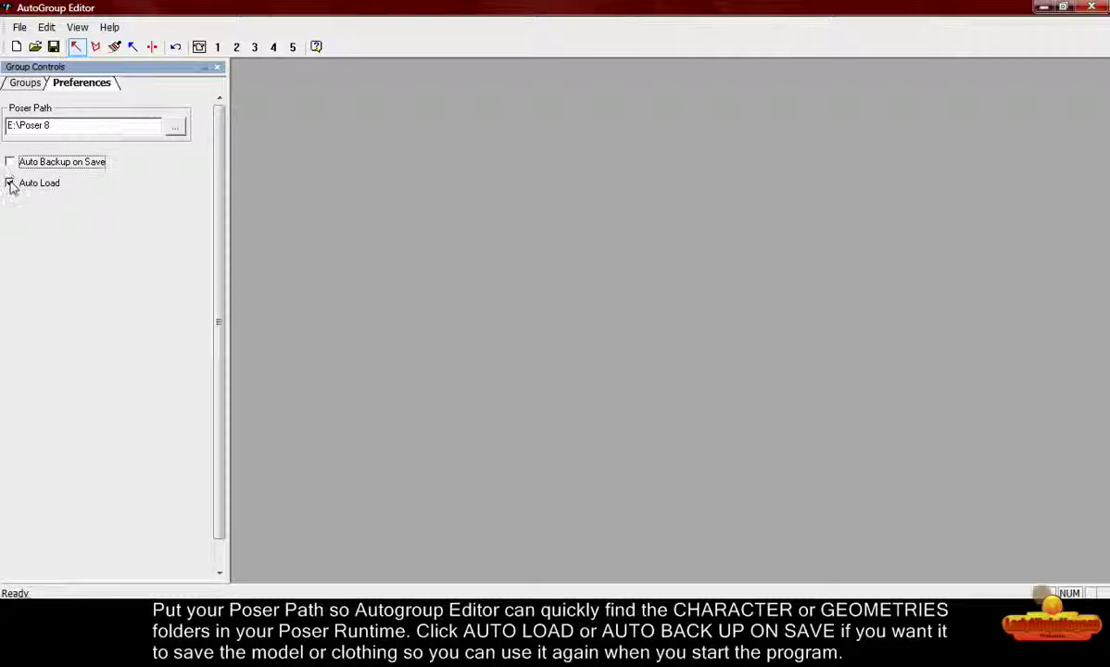
pyautogui.click(10, 182)
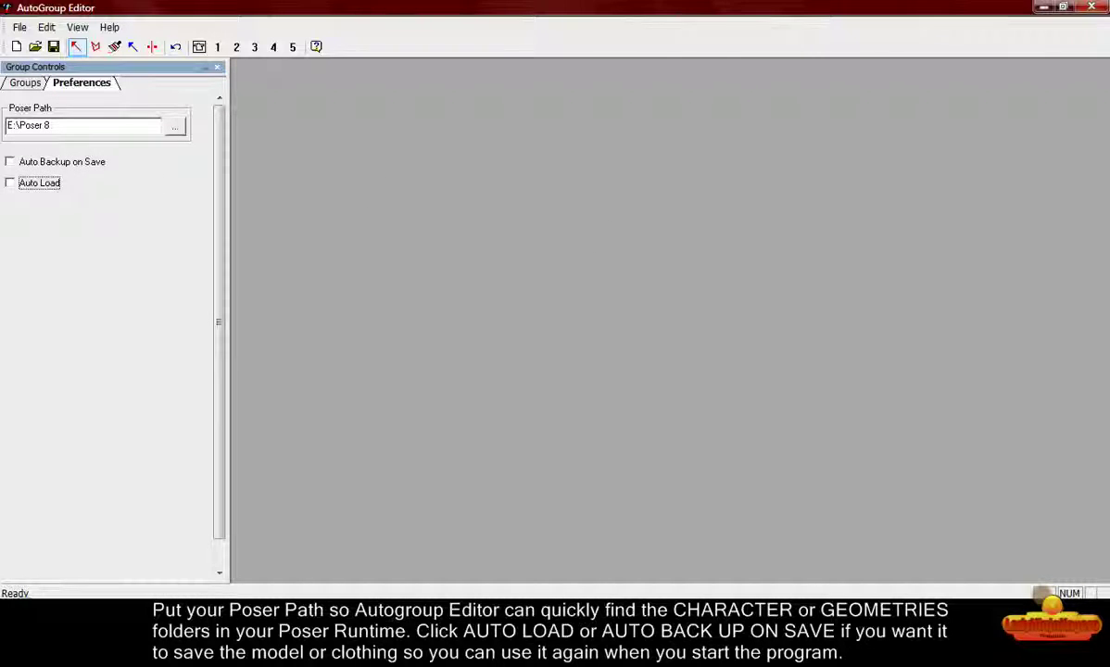
pyautogui.click(25, 84)
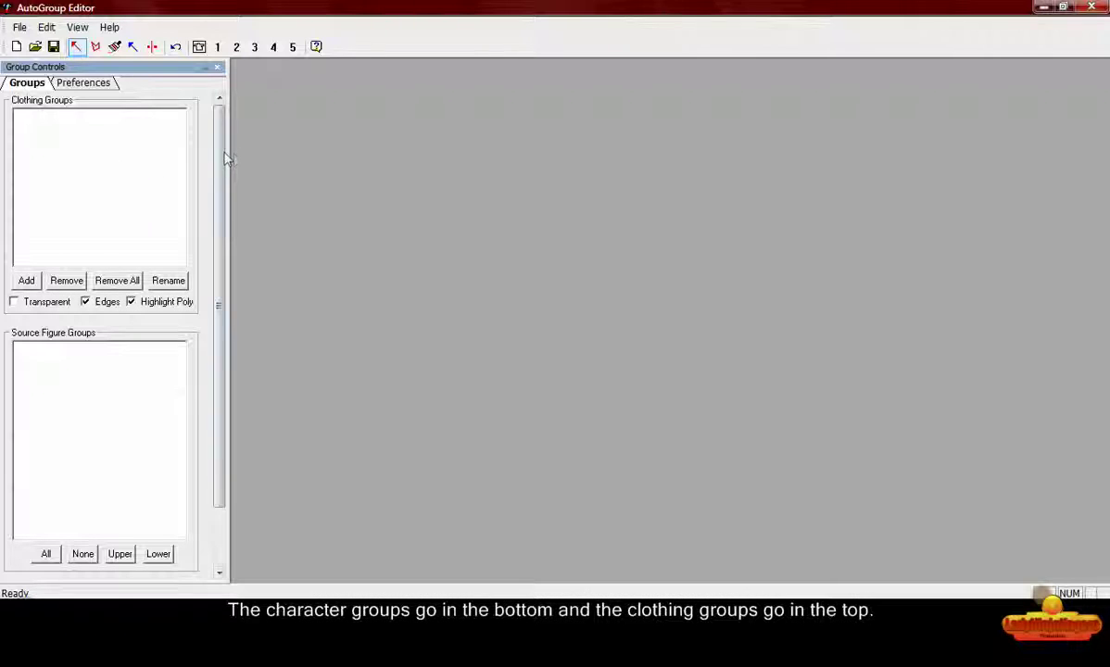
# Load nm blouse.obj from the !!EOL folder under Geometries as the clothing object
pyautogui.click(18, 29)
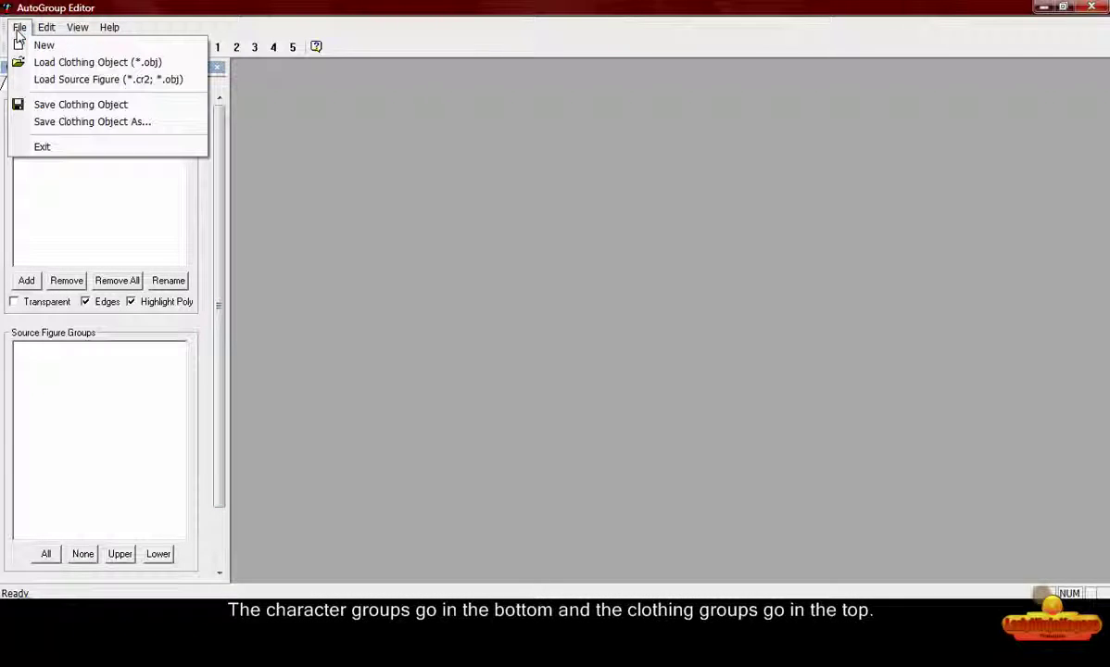
pyautogui.click(105, 63)
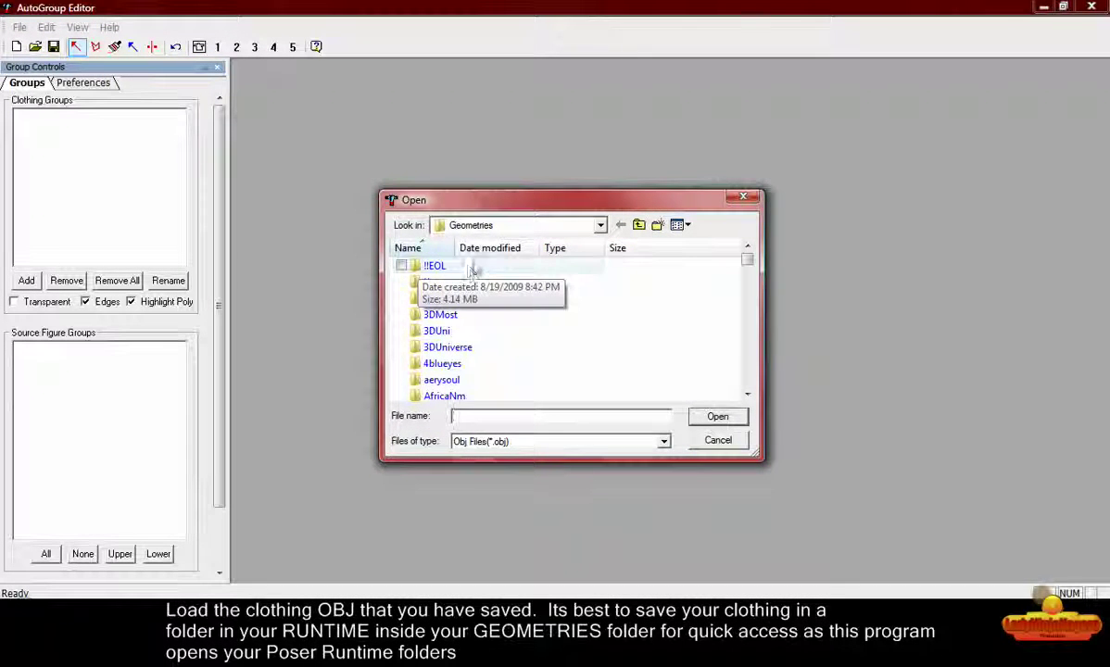
pyautogui.doubleClick(456, 267)
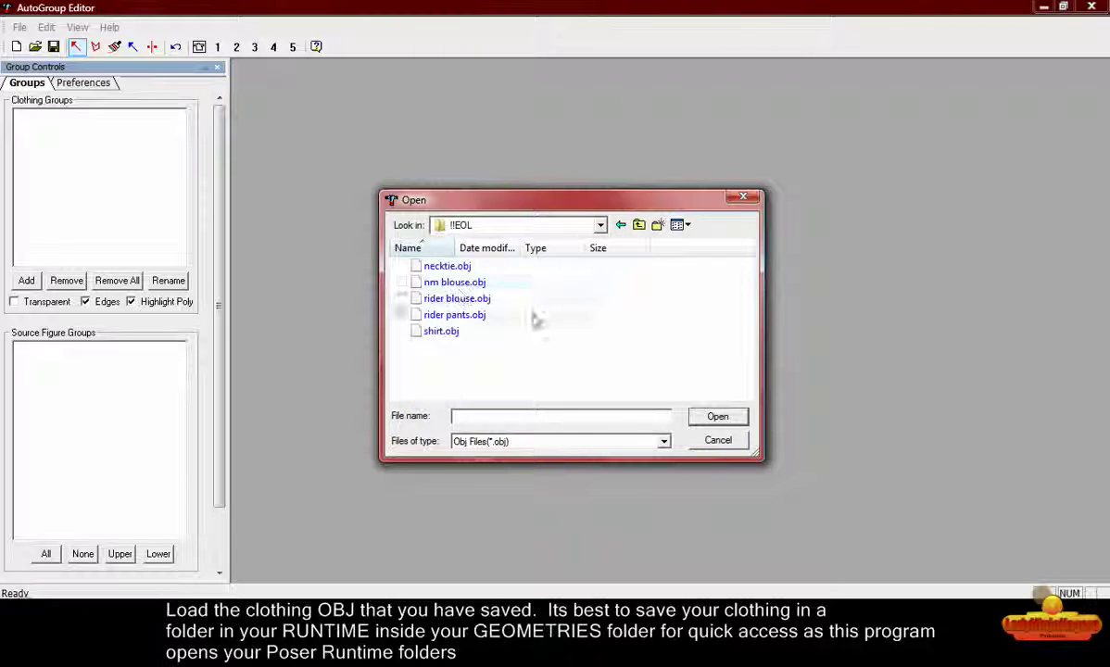
pyautogui.click(472, 282)
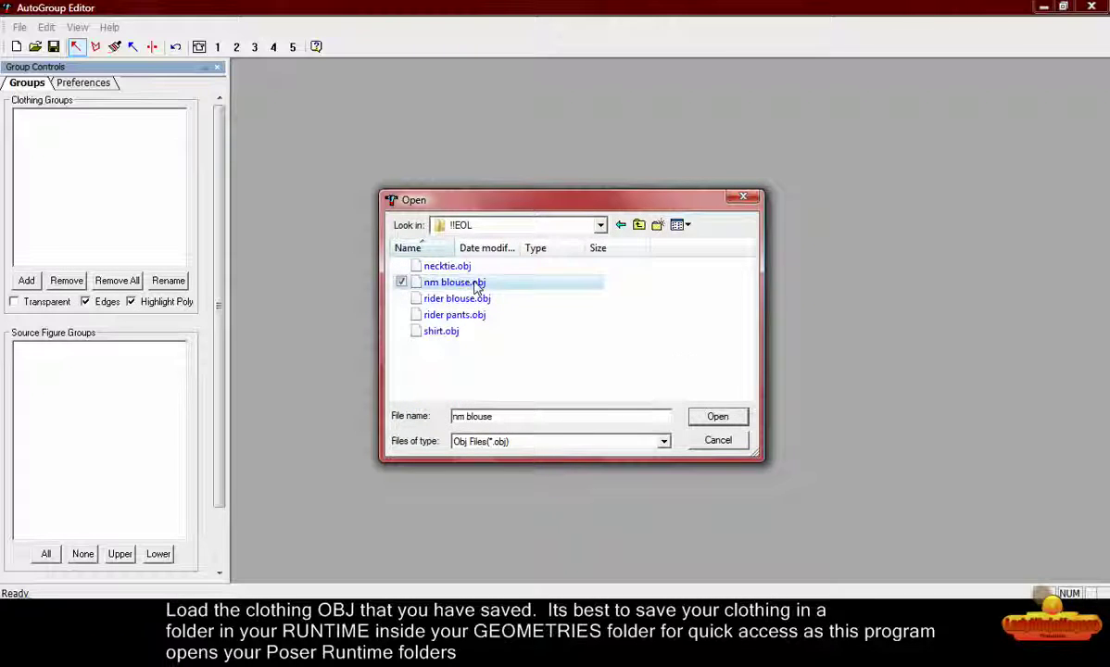
pyautogui.click(718, 416)
# Examine the loaded blouse mesh from different angles and distances
pyautogui.moveTo(669, 381); pyautogui.dragTo(704, 389)
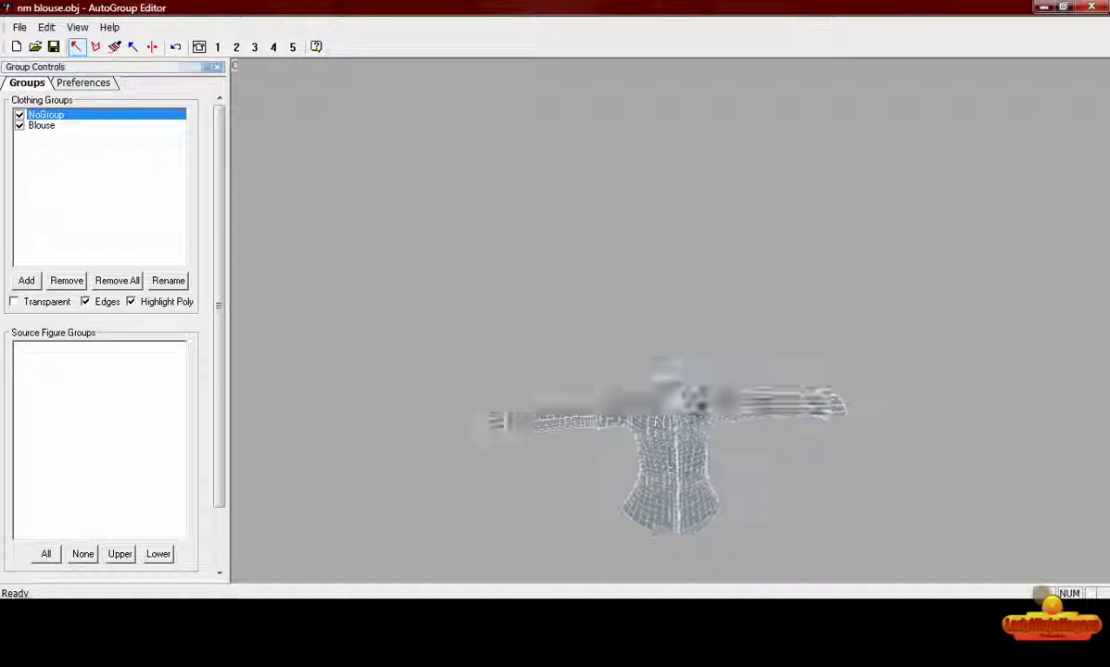
pyautogui.moveTo(702, 403); pyautogui.dragTo(694, 379, button='middle')
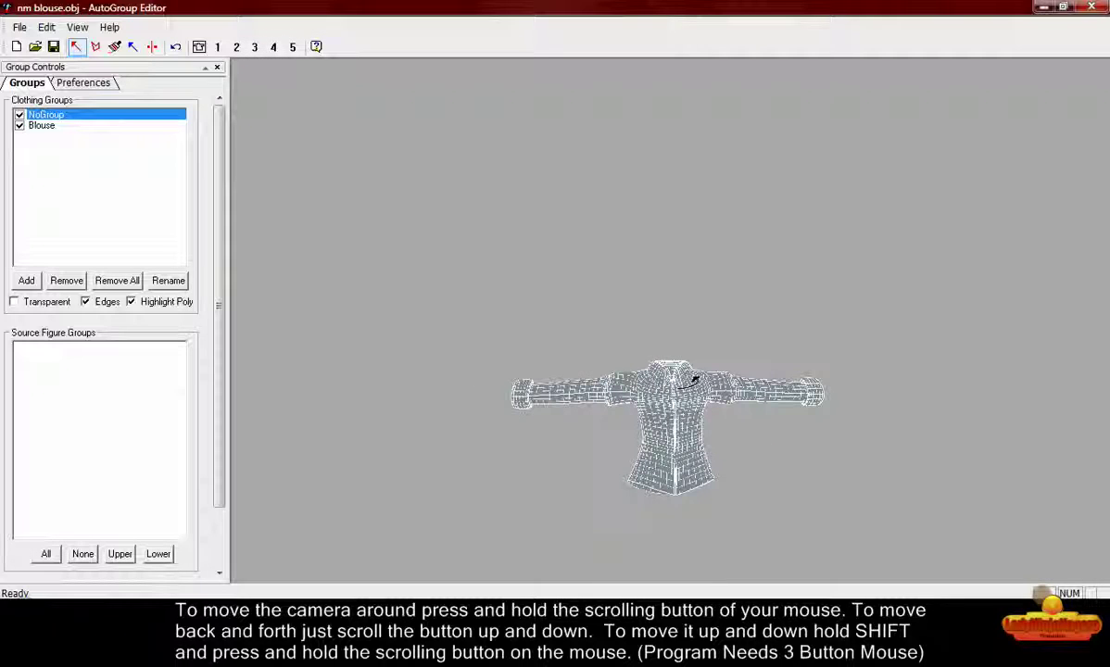
pyautogui.scroll(-2, 676, 378)
pyautogui.scroll(2, 676, 378)
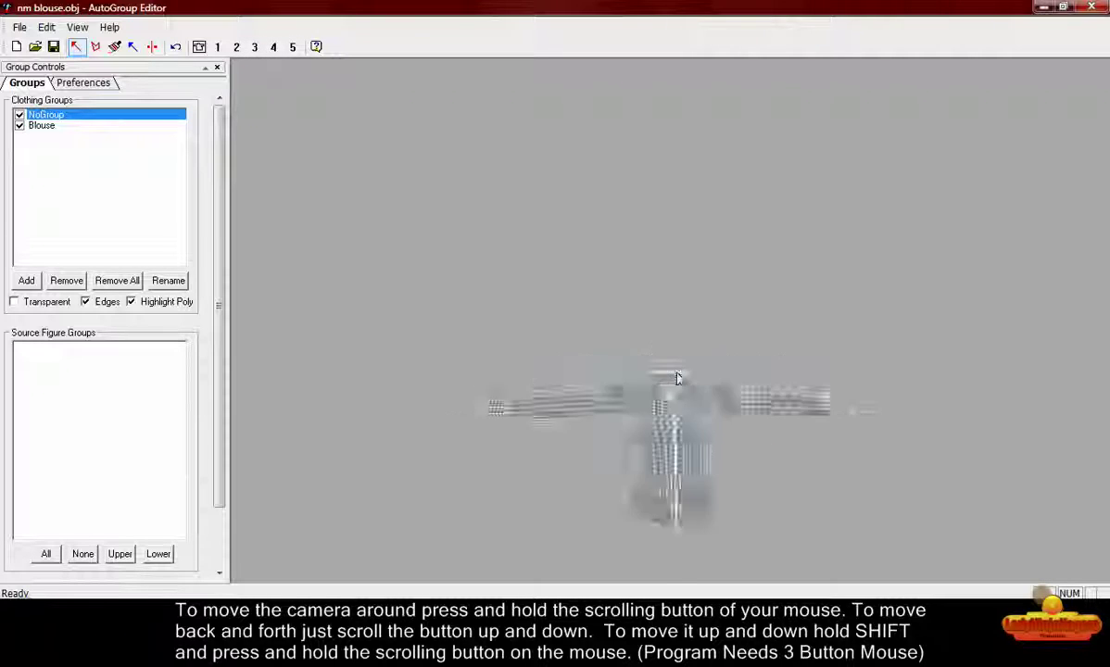
pyautogui.scroll(-2, 676, 378)
pyautogui.scroll(4, 676, 378)
pyautogui.scroll(2, 676, 378)
pyautogui.scroll(-3, 676, 378)
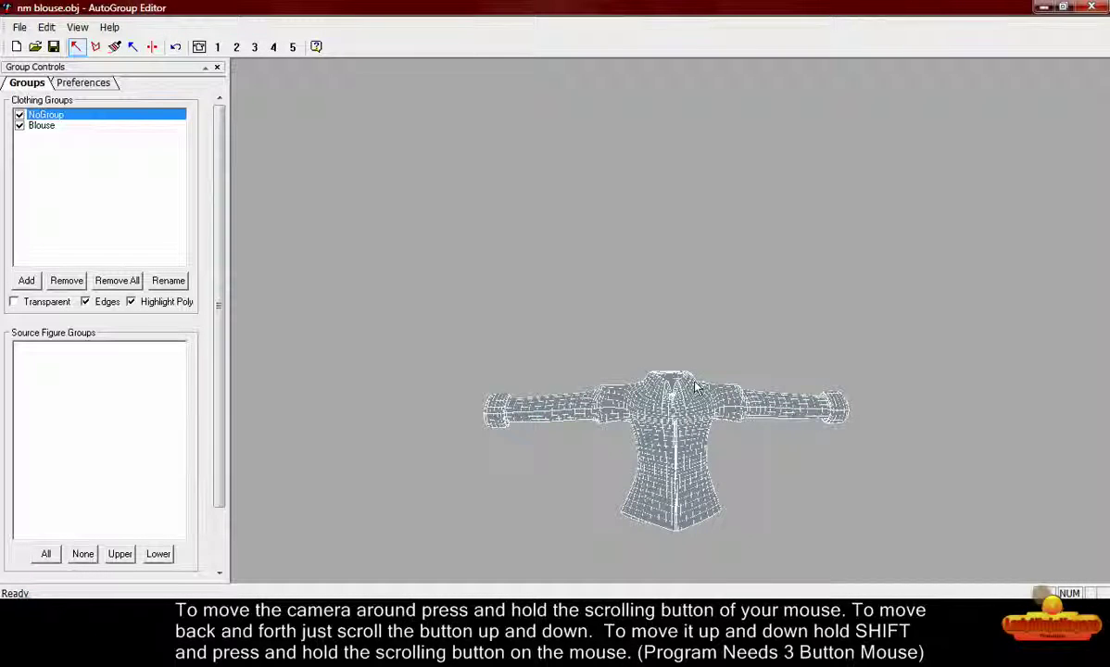
pyautogui.keyDown('shift'); pyautogui.moveTo(697, 387); pyautogui.dragTo(651, 344, button='middle'); pyautogui.keyUp('shift')
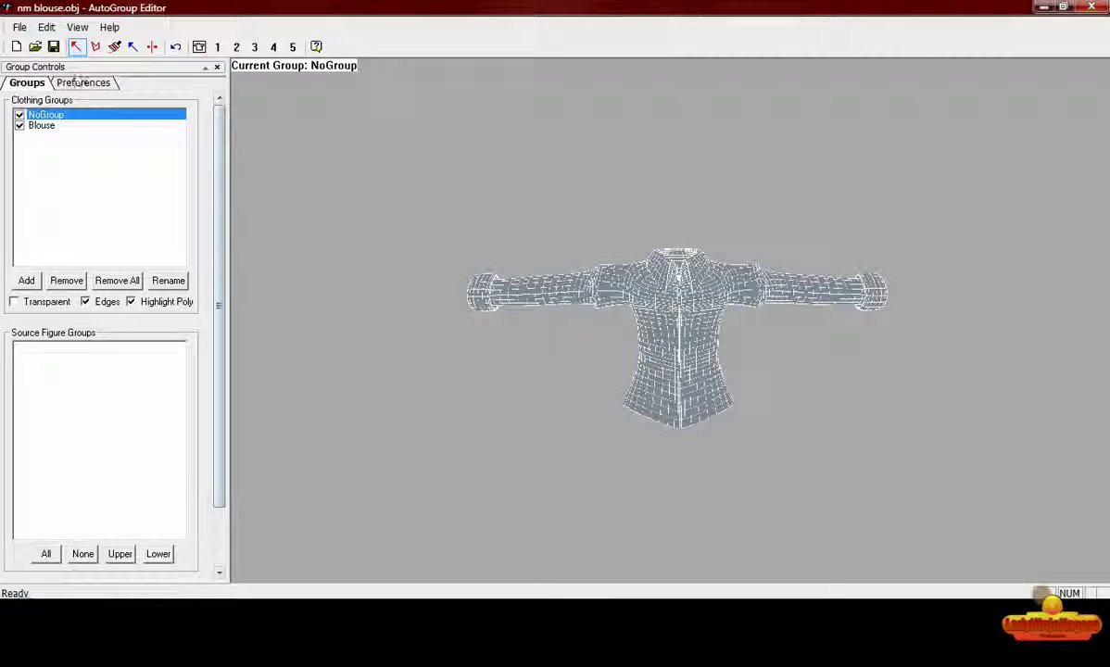
# Load the near_me character from the !Figures folder under NearMe as the source figure
pyautogui.click(20, 27)
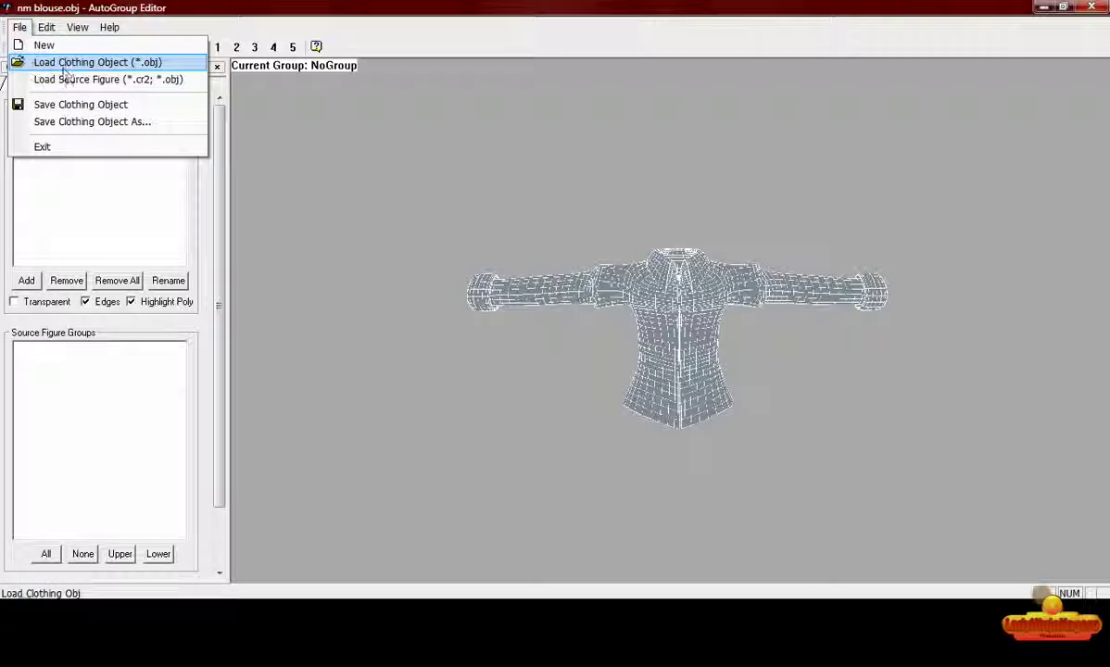
pyautogui.click(76, 80)
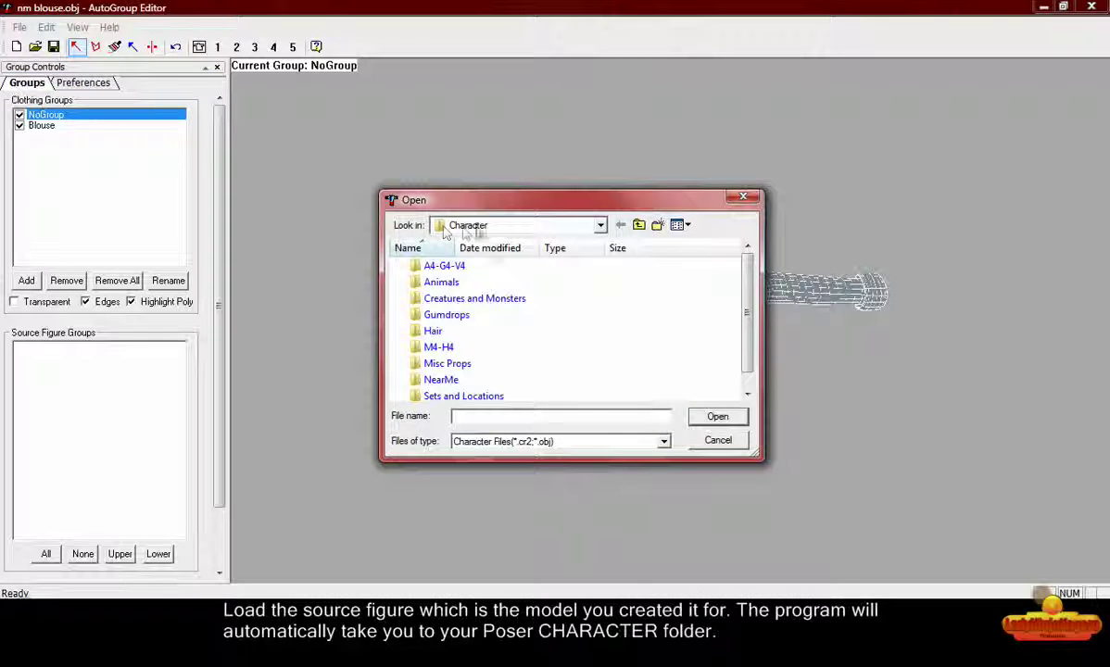
pyautogui.moveTo(757, 299); pyautogui.dragTo(757, 315)
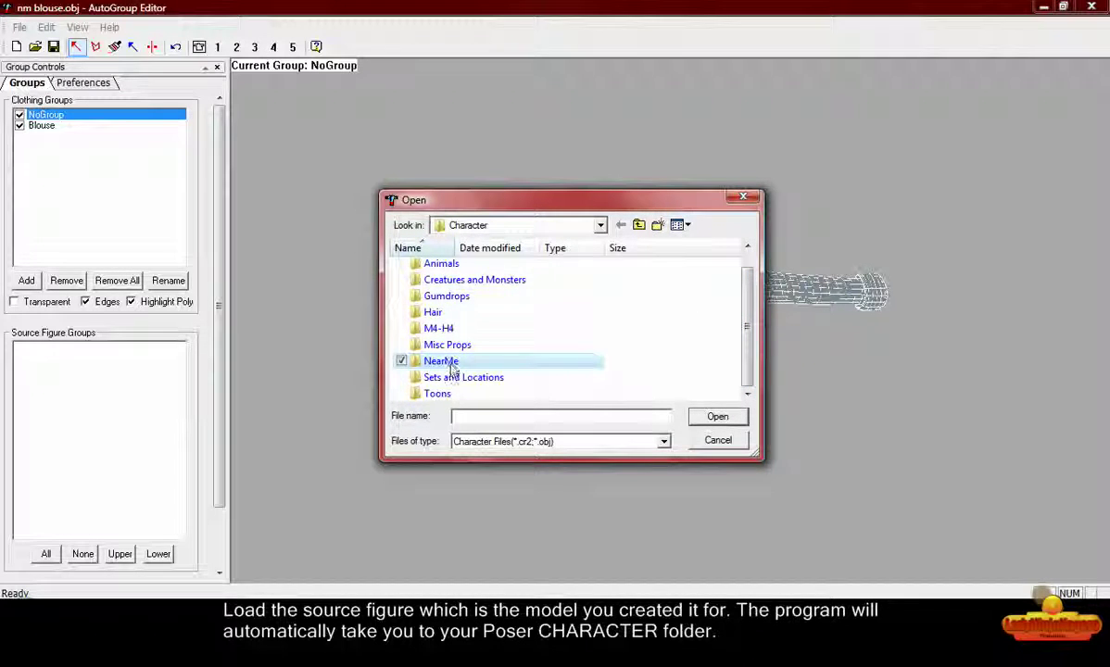
pyautogui.doubleClick(451, 367)
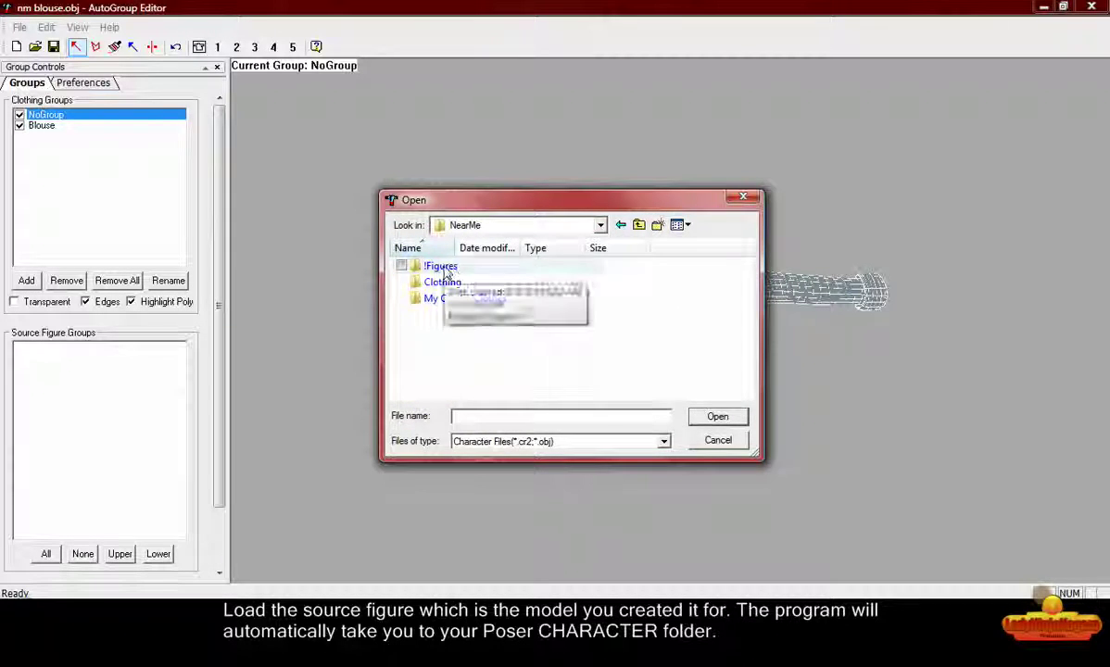
pyautogui.doubleClick(440, 266)
pyautogui.click(665, 286)
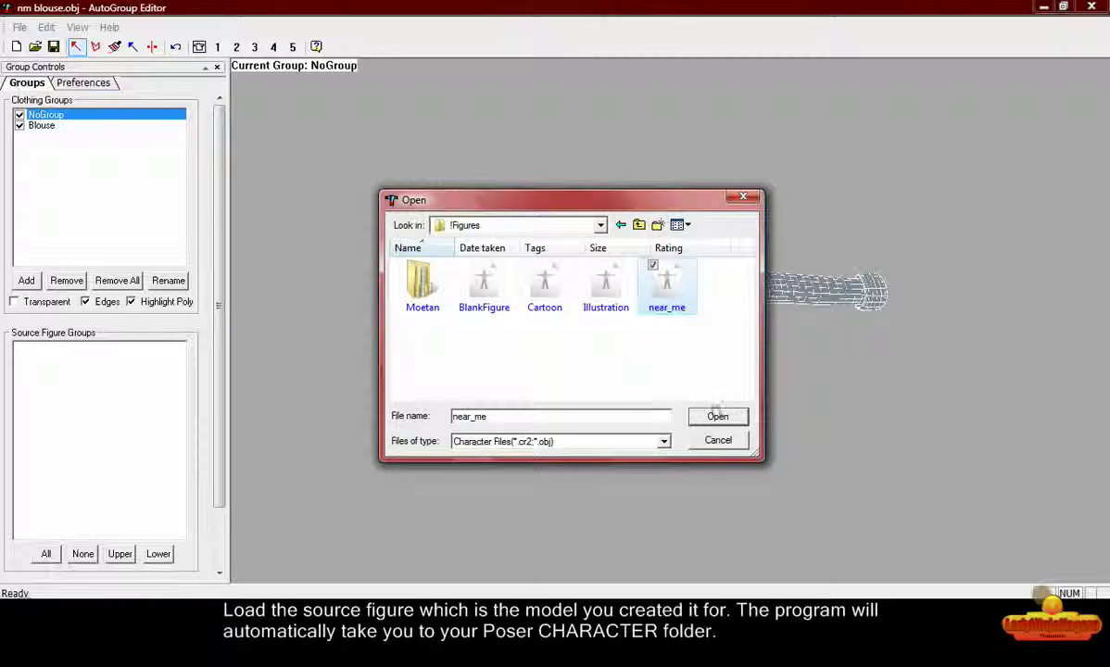
pyautogui.click(717, 416)
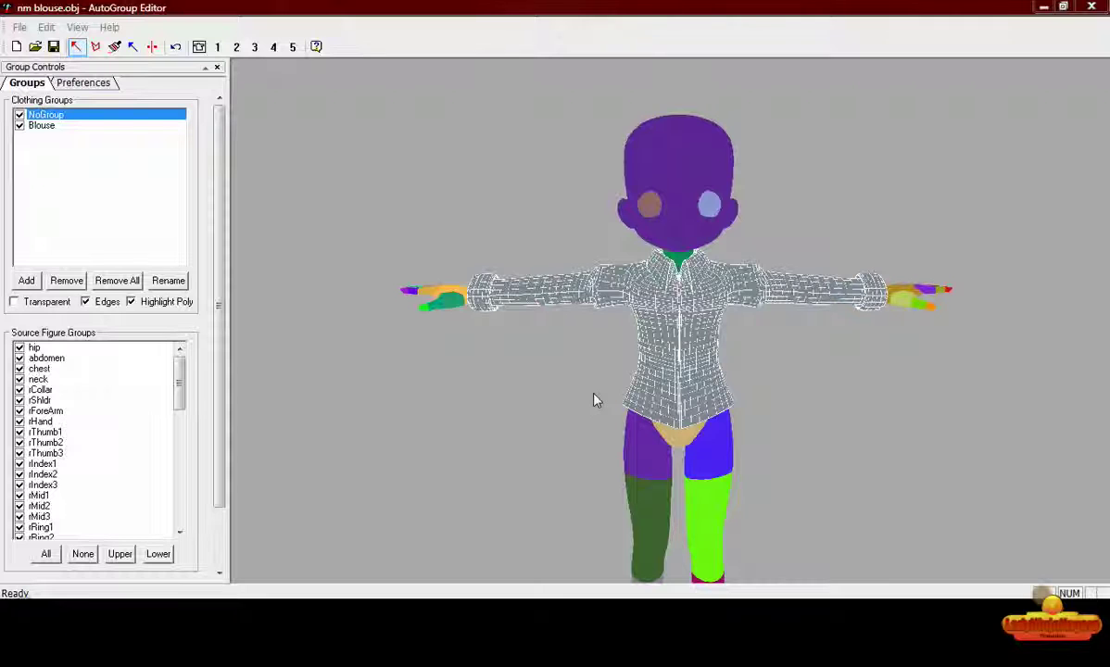
# Group the blouse by the source figure's body parts with Auto Group and inspect the coloured regions
pyautogui.scroll(-4, 596, 400)
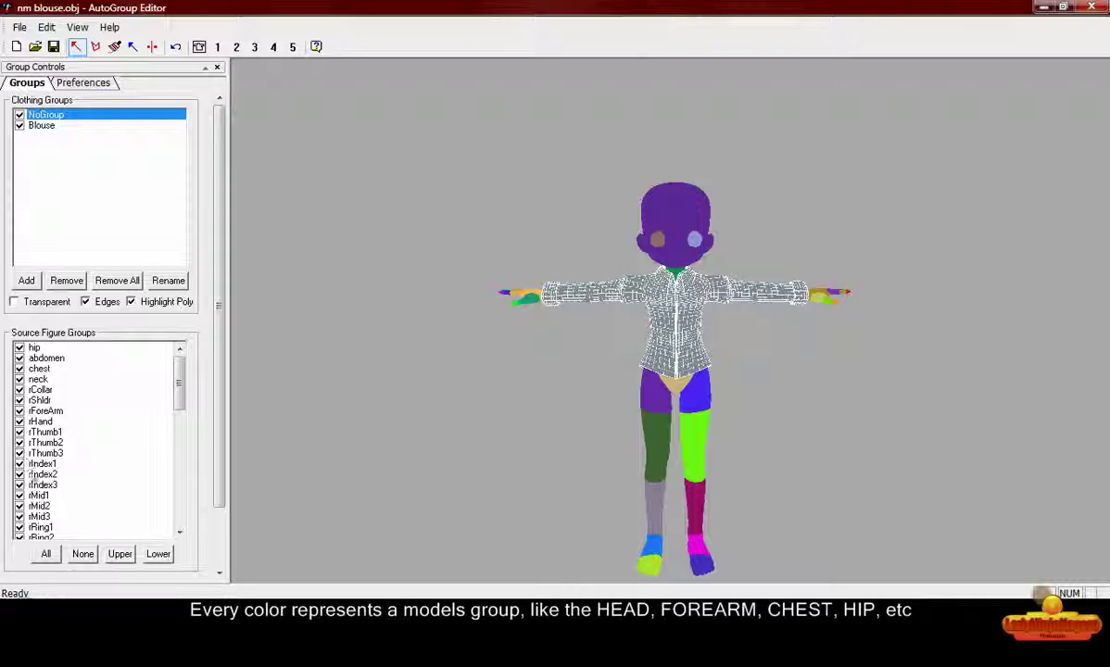
pyautogui.moveTo(174, 417); pyautogui.dragTo(179, 350)
pyautogui.moveTo(219, 272); pyautogui.dragTo(218, 340)
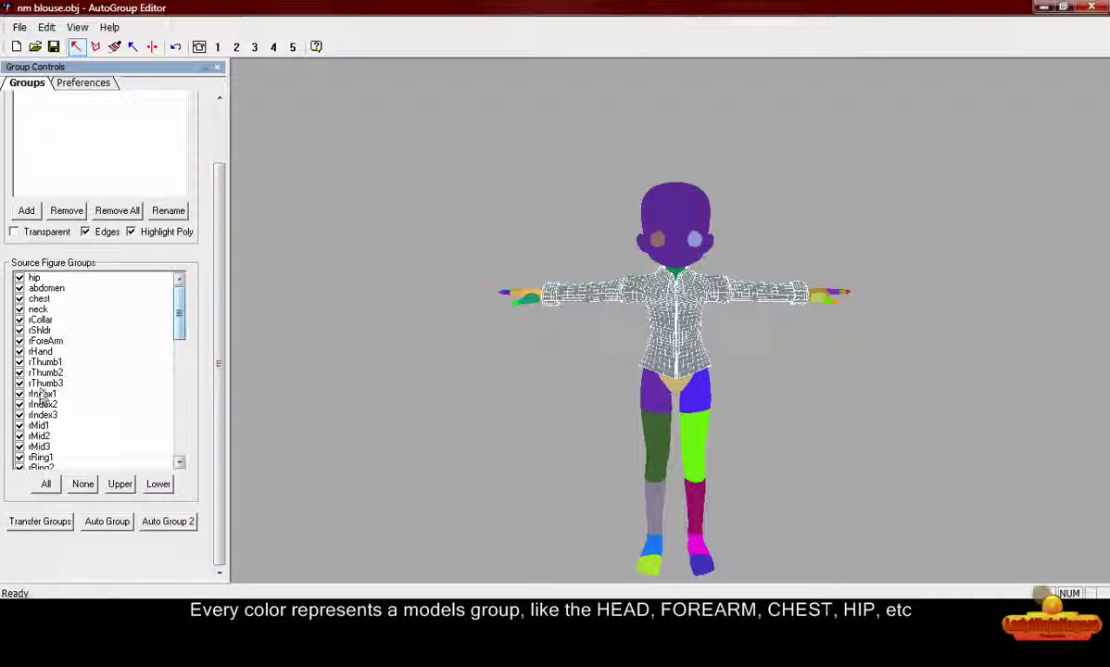
pyautogui.moveTo(218, 178); pyautogui.dragTo(226, 330)
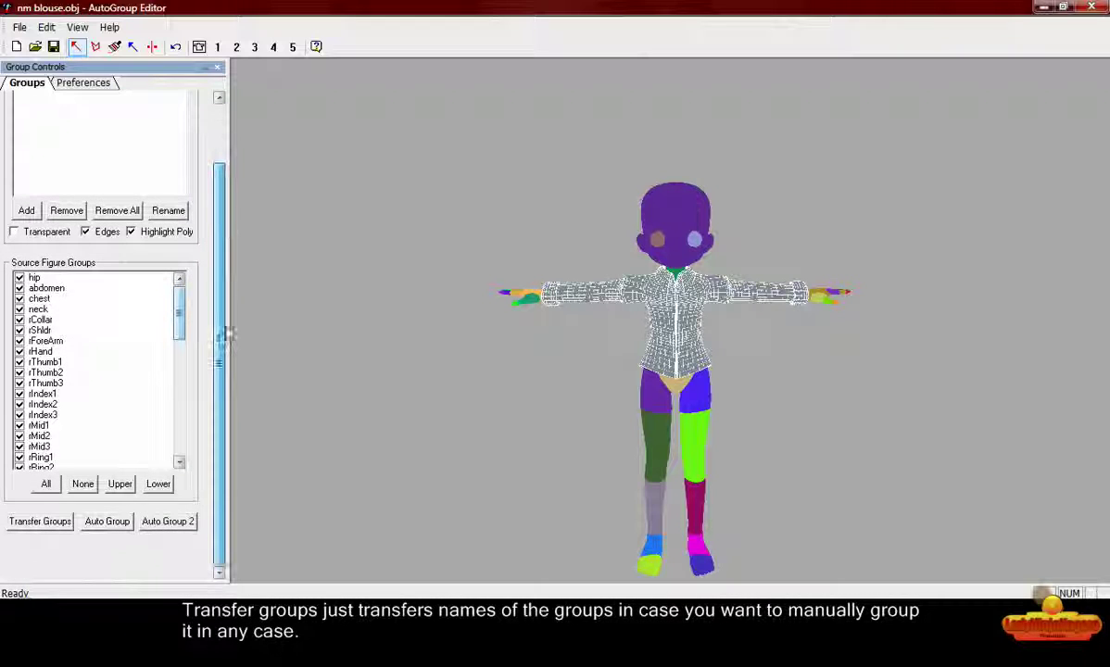
pyautogui.click(108, 523)
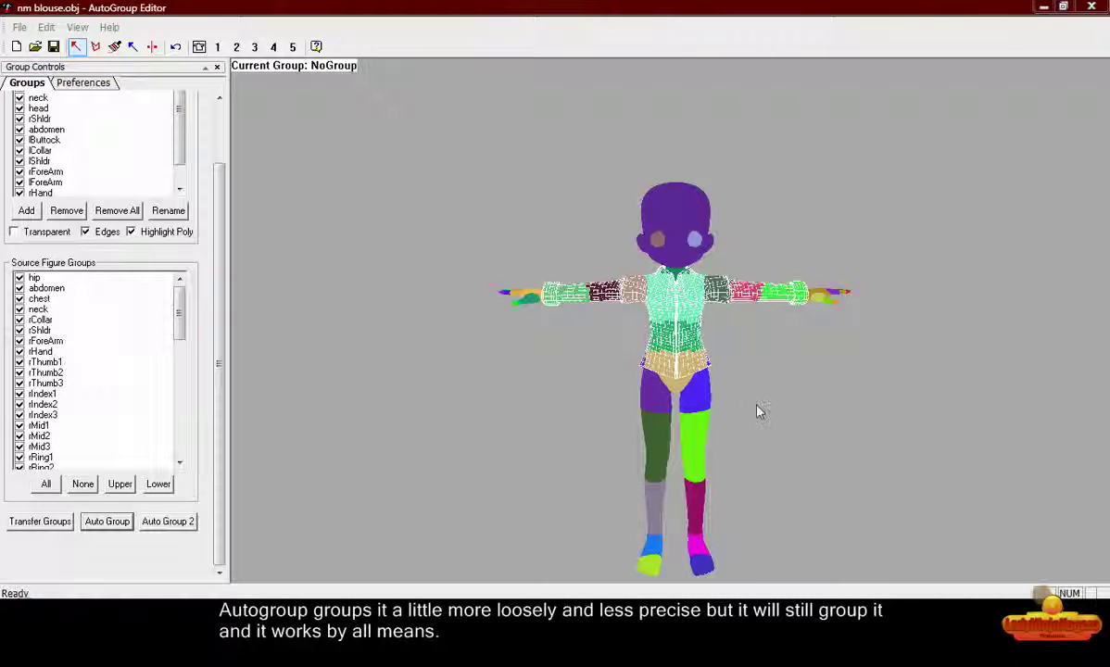
pyautogui.moveTo(757, 411)
pyautogui.mouseDown()
pyautogui.moveTo(590, 416)
pyautogui.moveTo(398, 400)
pyautogui.moveTo(562, 412)
pyautogui.moveTo(1099, 404)
pyautogui.moveTo(408, 392)
pyautogui.moveTo(753, 417)
pyautogui.mouseUp()
pyautogui.scroll(5, 748, 414)
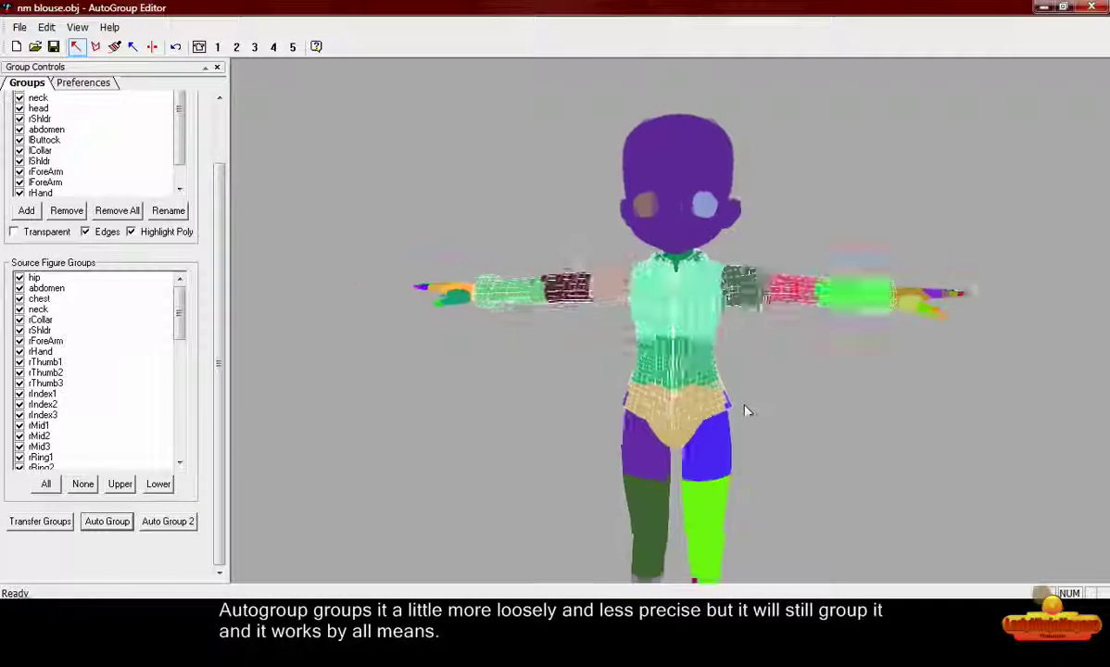
pyautogui.moveTo(611, 407); pyautogui.dragTo(595, 384)
# Regroup the blouse with Auto Group 2 and compare it with the body by turning Transparent on and off
pyautogui.click(168, 521)
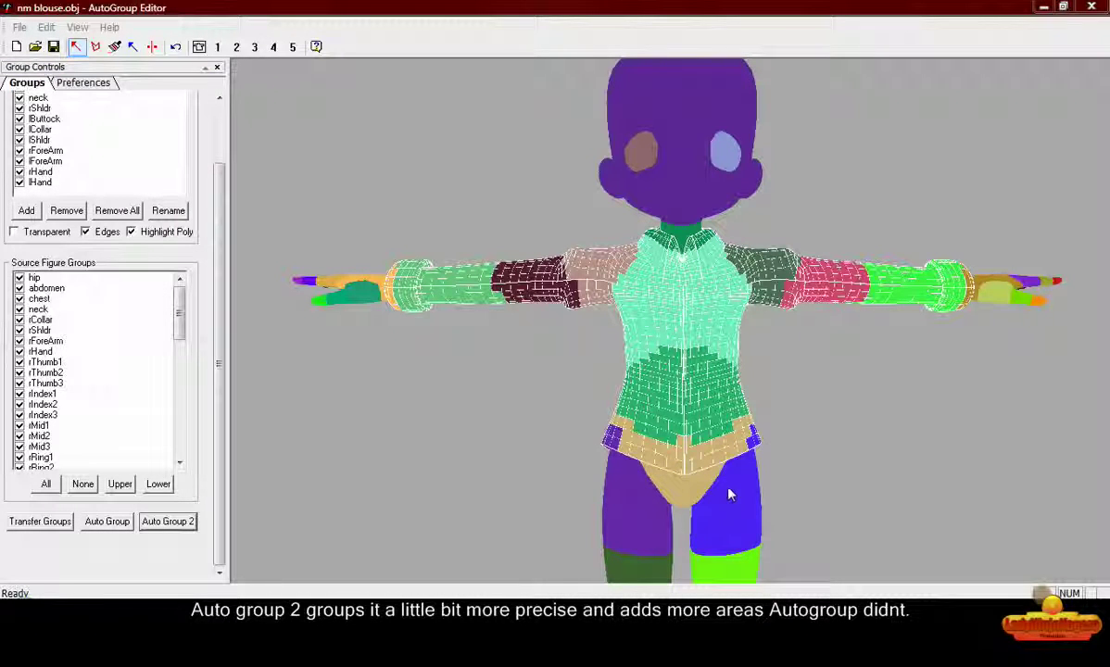
pyautogui.click(14, 233)
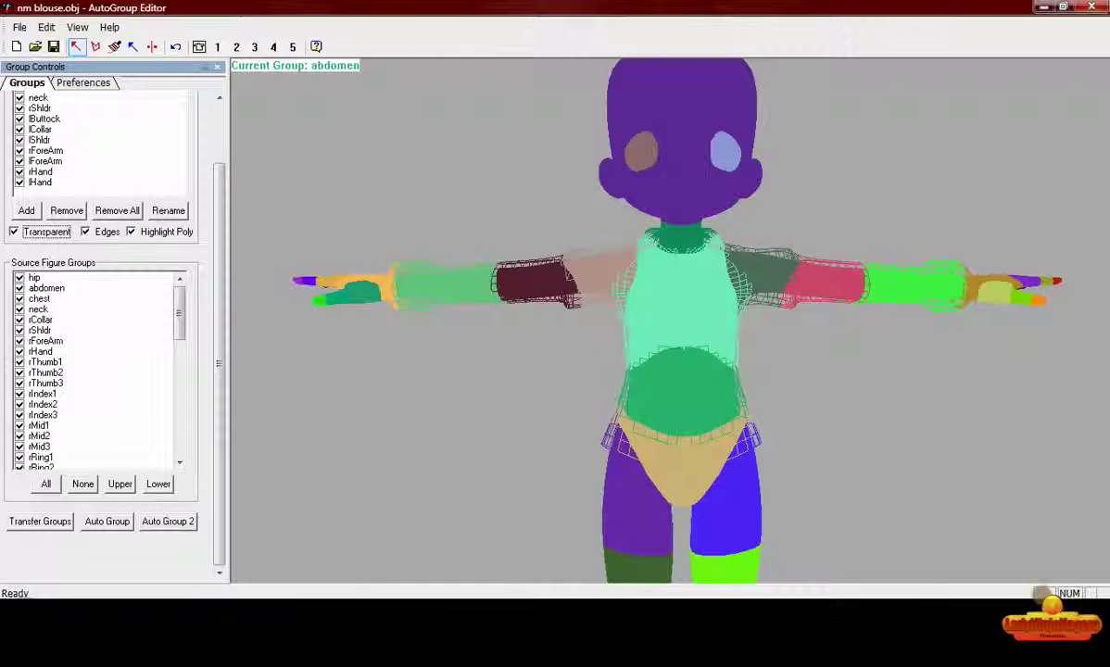
pyautogui.moveTo(817, 402)
pyautogui.mouseDown()
pyautogui.moveTo(407, 404)
pyautogui.moveTo(731, 290)
pyautogui.moveTo(806, 400)
pyautogui.moveTo(830, 404)
pyautogui.mouseUp()
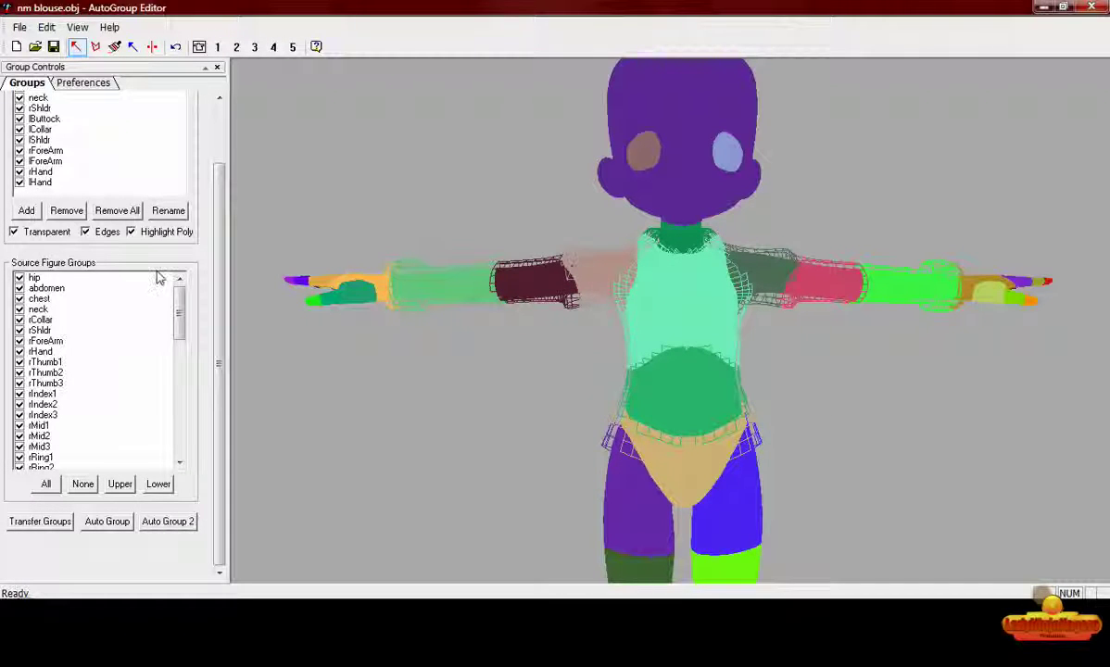
pyautogui.click(15, 231)
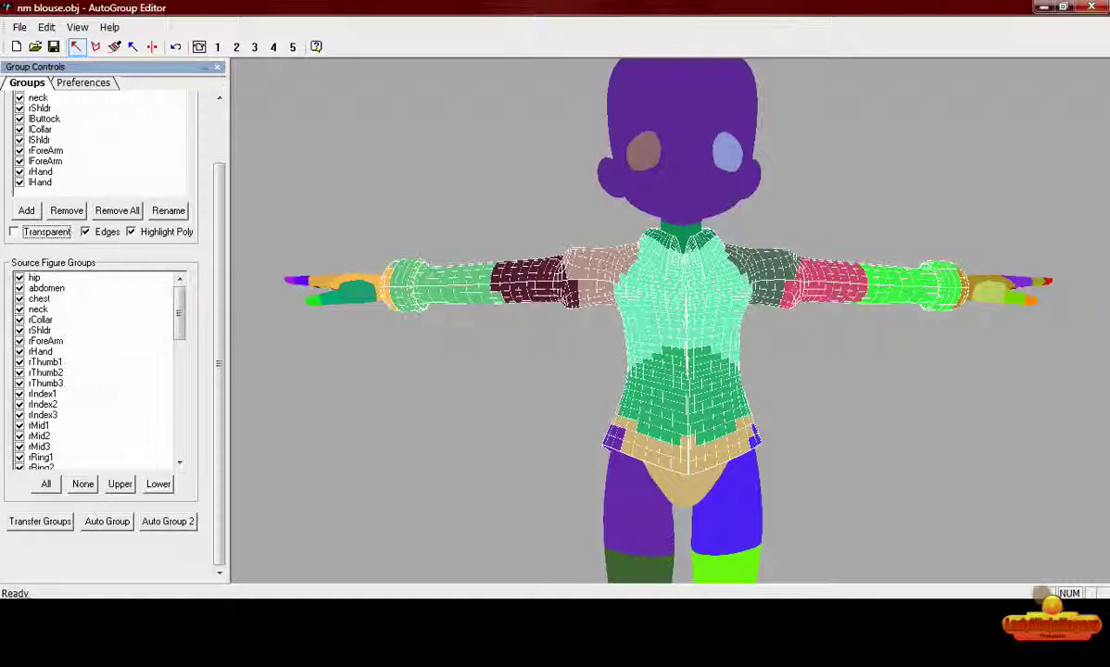
# Try selecting polygons on the right sleeve beside the cuff, and undo those selections
pyautogui.moveTo(397, 367); pyautogui.dragTo(514, 380)
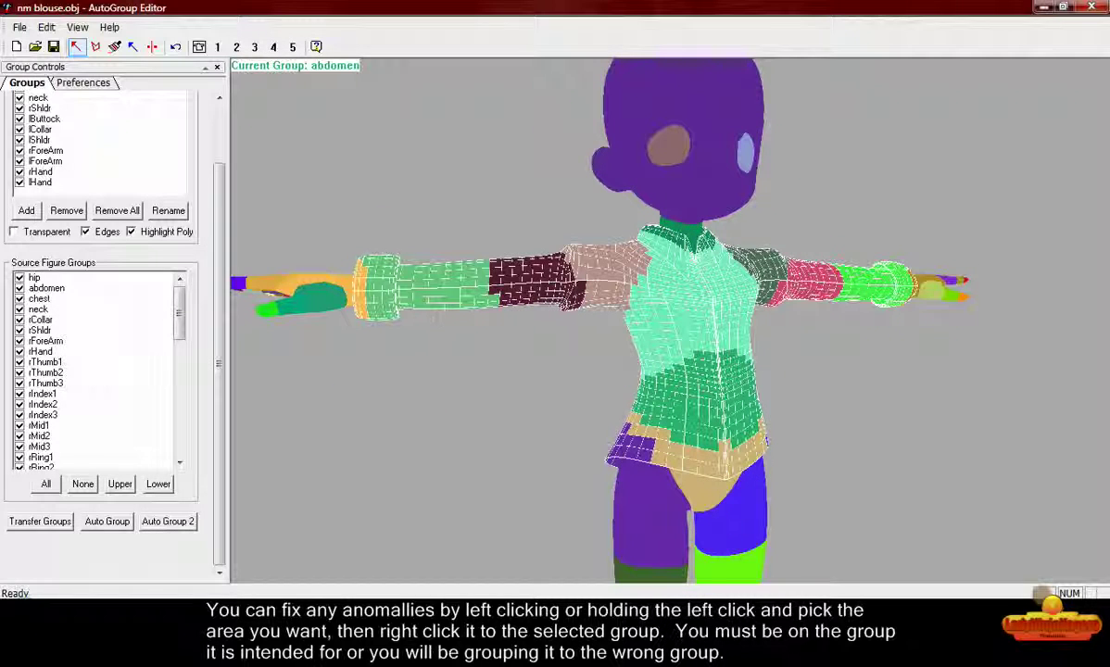
pyautogui.rightClick(409, 284)
pyautogui.click(435, 337)
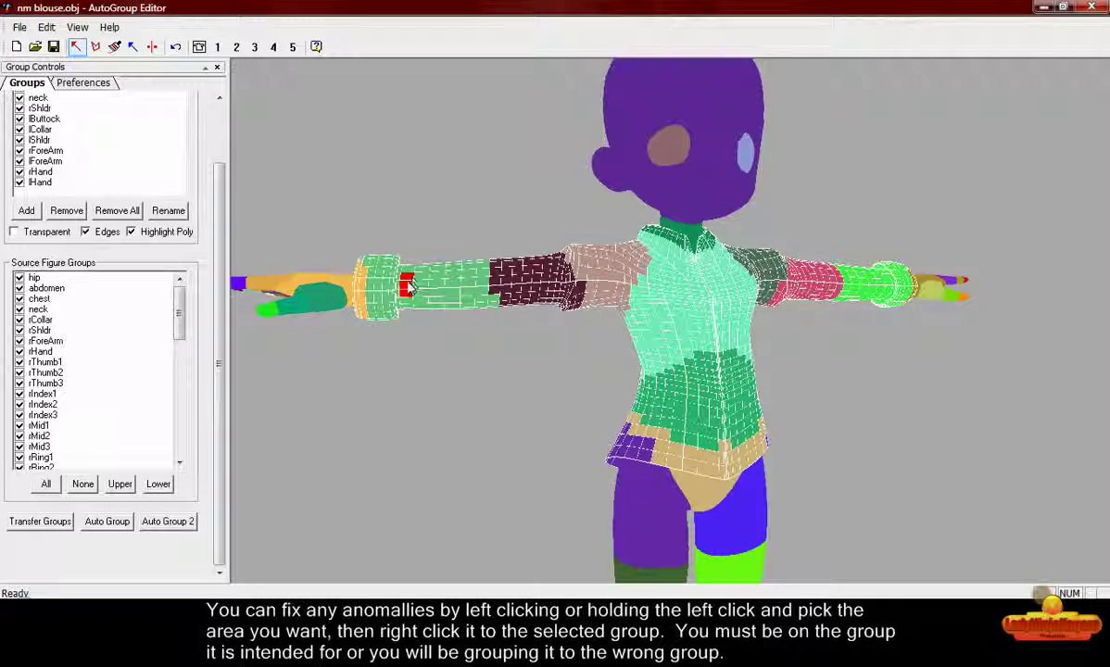
pyautogui.rightClick(408, 288)
pyautogui.click(436, 329)
pyautogui.rightClick(410, 290)
pyautogui.click(439, 328)
pyautogui.rightClick(409, 286)
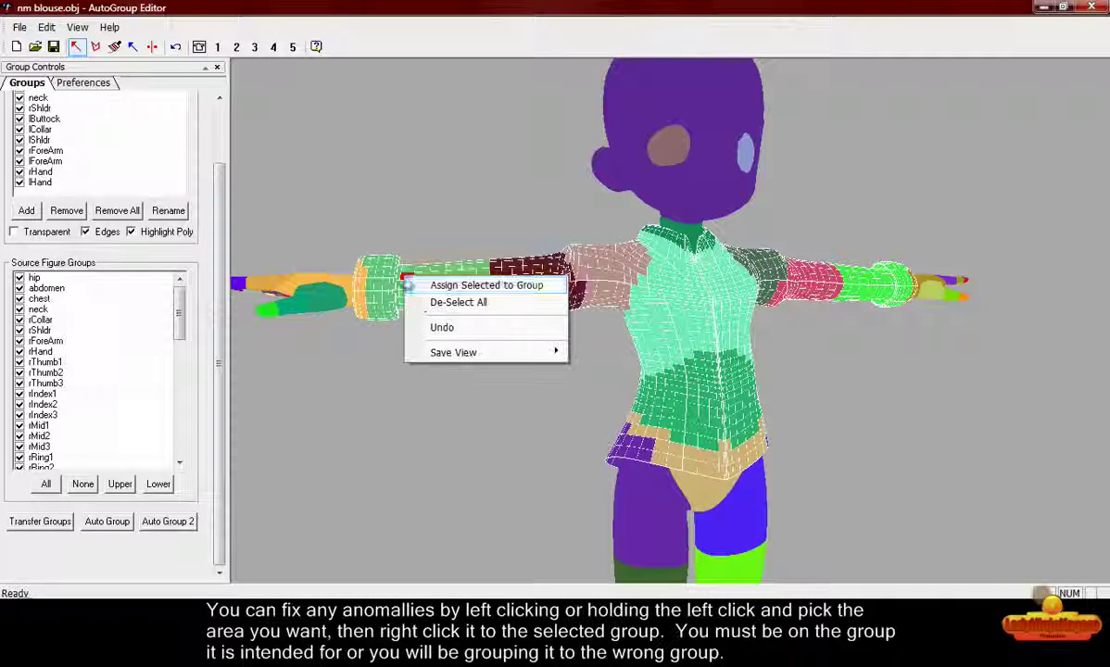
pyautogui.click(441, 327)
# Select the outer polygons of the right sleeve cuff and assign them to the rForeArm group
pyautogui.moveTo(343, 239); pyautogui.dragTo(387, 354)
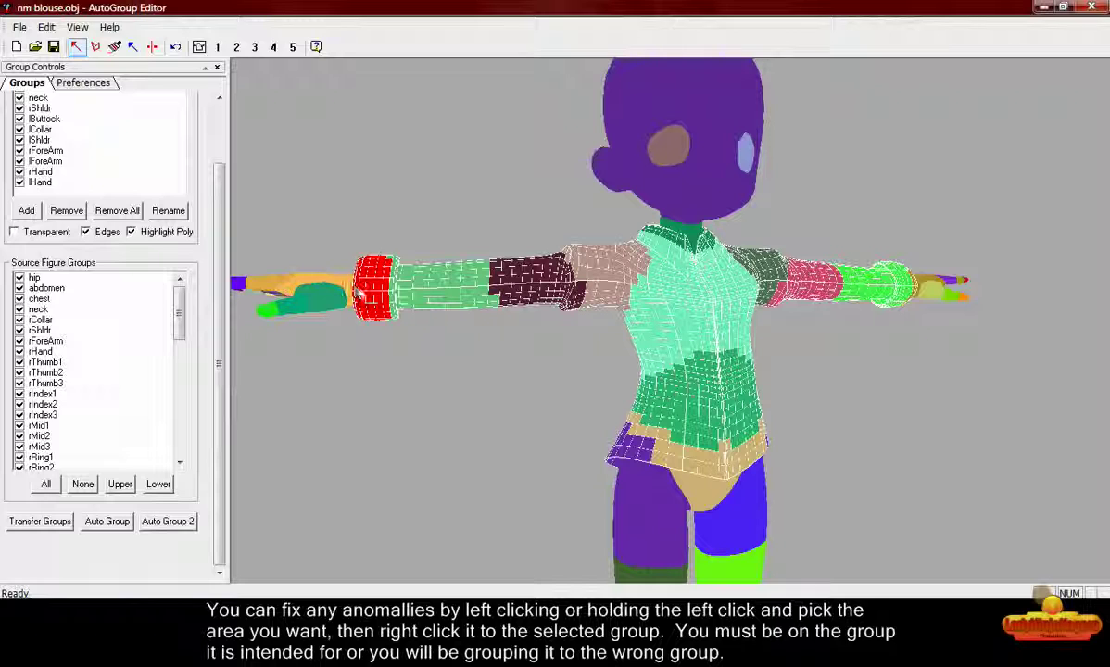
pyautogui.click(45, 150)
pyautogui.rightClick(370, 270)
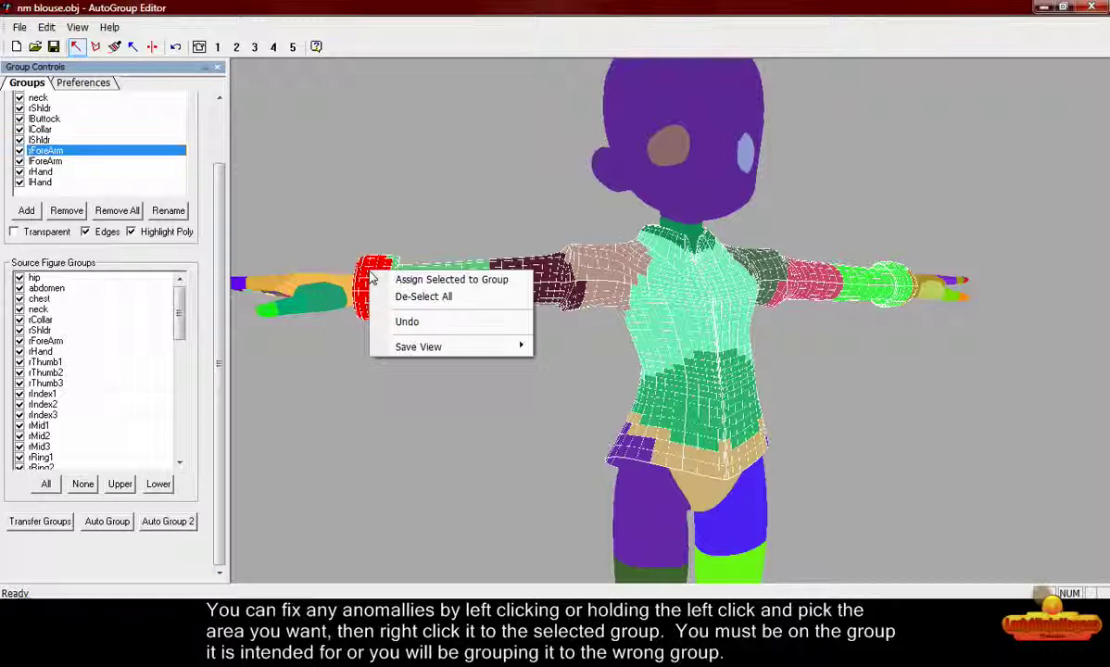
pyautogui.click(431, 285)
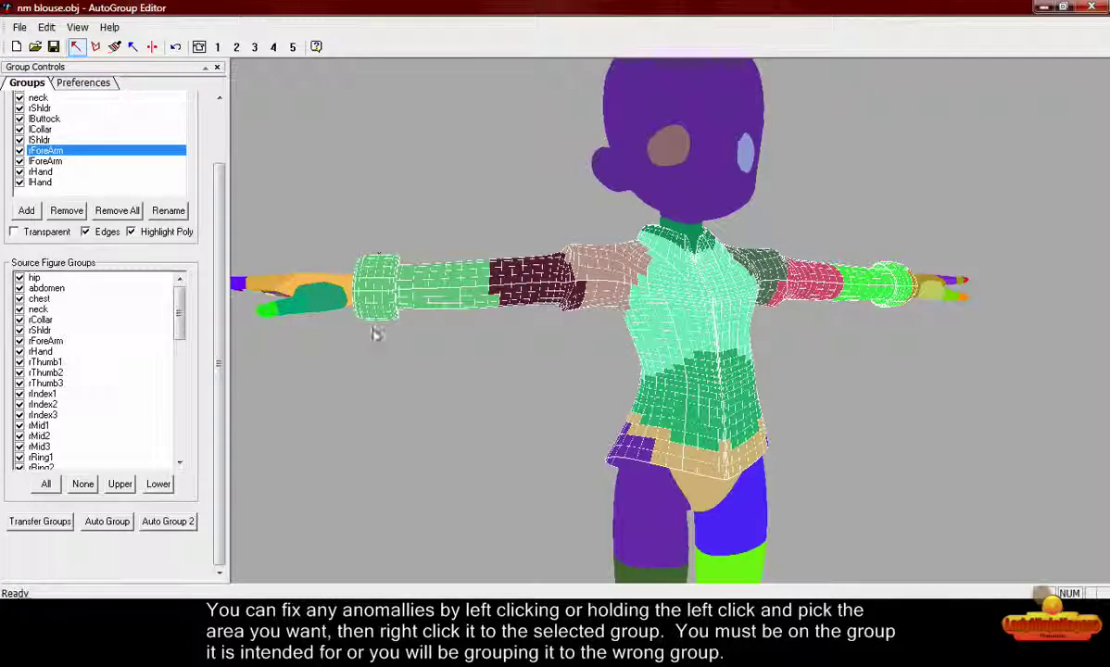
# Select the hand-grouped polygons at the end of the left sleeve cuff and assign them to the lForeArm group
pyautogui.moveTo(409, 404); pyautogui.dragTo(356, 400, button='middle')
pyautogui.moveTo(936, 401); pyautogui.dragTo(763, 421, button='middle')
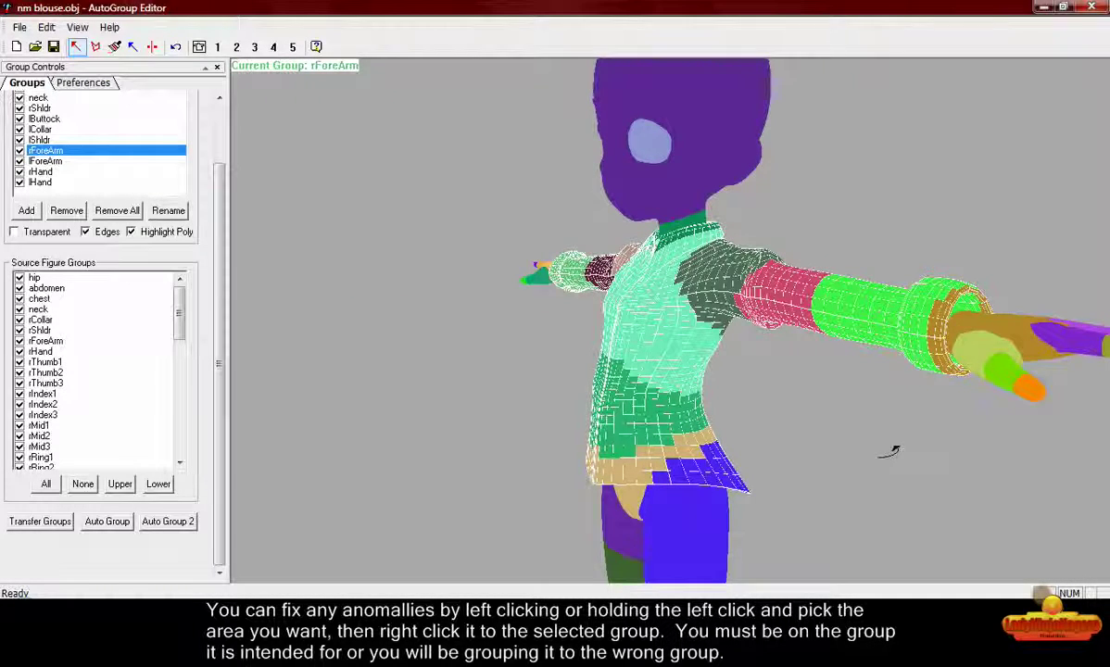
pyautogui.moveTo(893, 451); pyautogui.dragTo(1011, 446, button='middle')
pyautogui.moveTo(987, 239); pyautogui.dragTo(1028, 282)
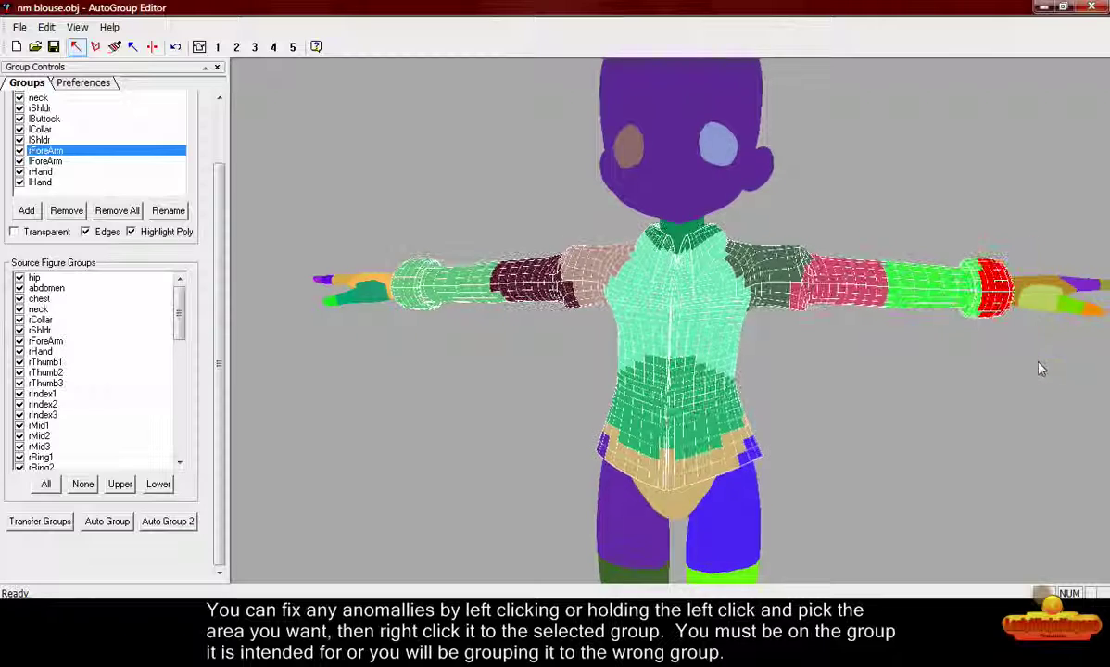
pyautogui.click(58, 162)
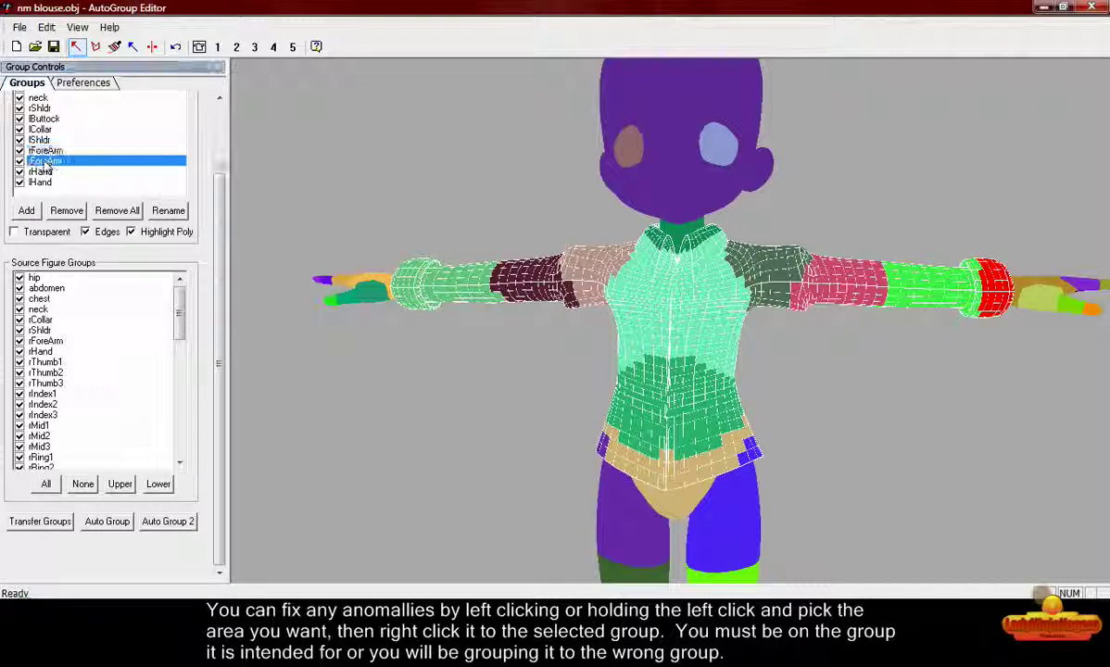
pyautogui.rightClick(1005, 284)
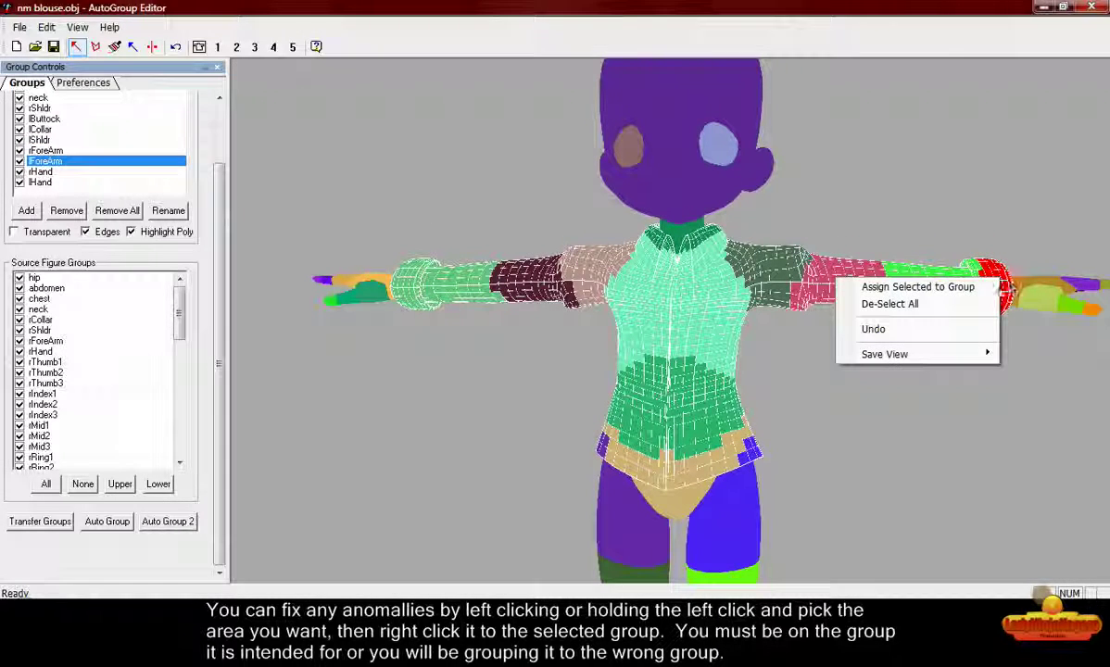
pyautogui.click(990, 287)
# Select the blouse's whole lower hem band, including the buttock areas, and assign it to the hip group
pyautogui.moveTo(936, 378); pyautogui.dragTo(912, 347, button='middle')
pyautogui.moveTo(527, 448); pyautogui.dragTo(748, 438, button='middle')
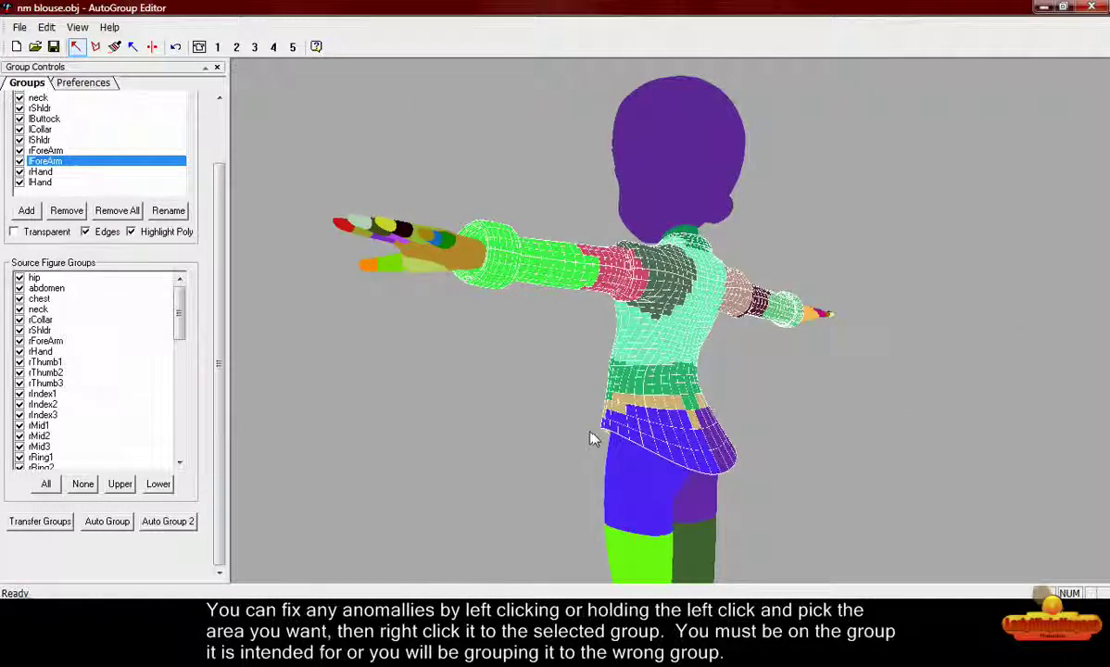
pyautogui.moveTo(569, 448); pyautogui.dragTo(751, 450, button='middle')
pyautogui.moveTo(570, 407); pyautogui.dragTo(741, 451)
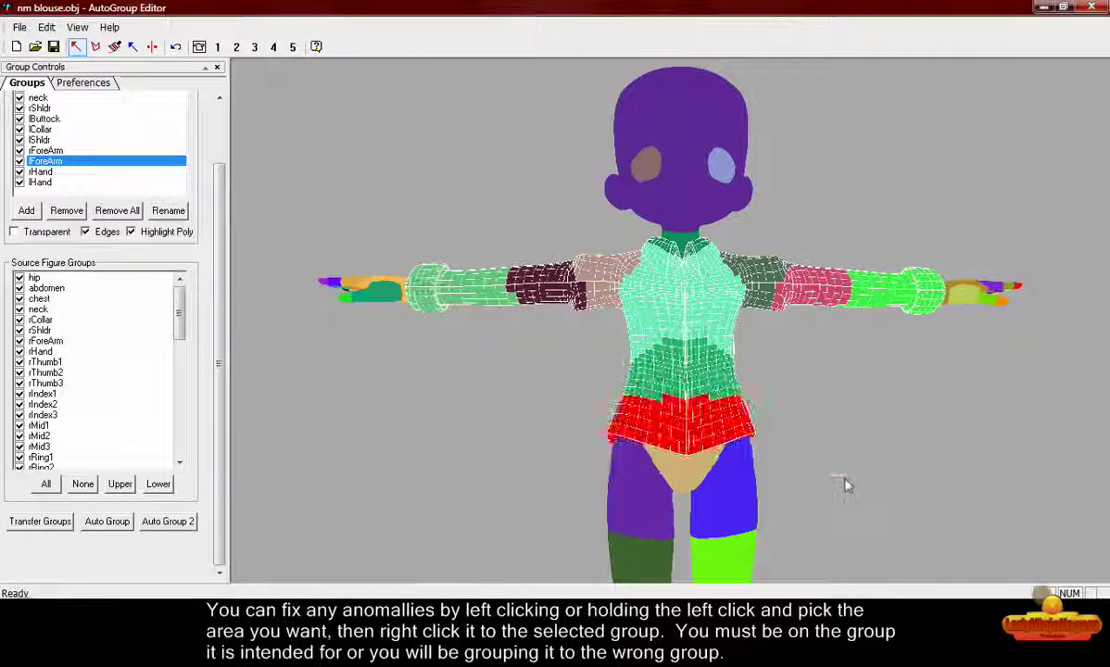
pyautogui.moveTo(847, 478); pyautogui.dragTo(242, 211, button='middle')
pyautogui.moveTo(223, 186); pyautogui.dragTo(219, 115)
pyautogui.click(65, 125)
pyautogui.rightClick(679, 432)
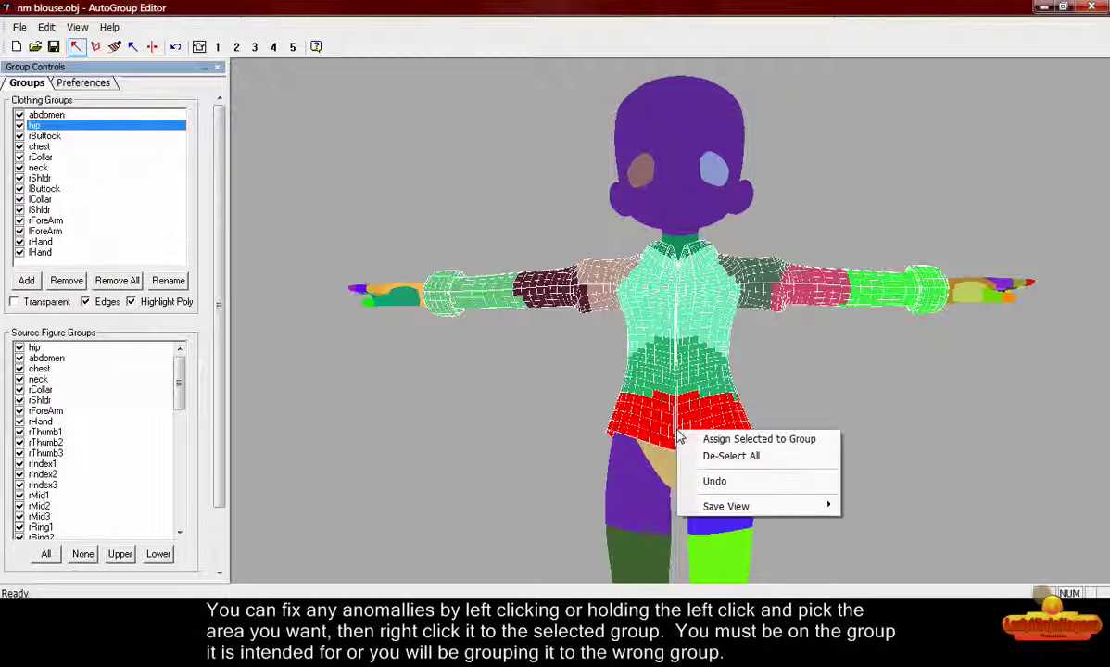
pyautogui.click(701, 439)
# Save the grouped clothing object as nm blouse.obj in the !!EOL folder under Geometries, replacing the existing file
pyautogui.moveTo(864, 452); pyautogui.dragTo(879, 478, button='middle')
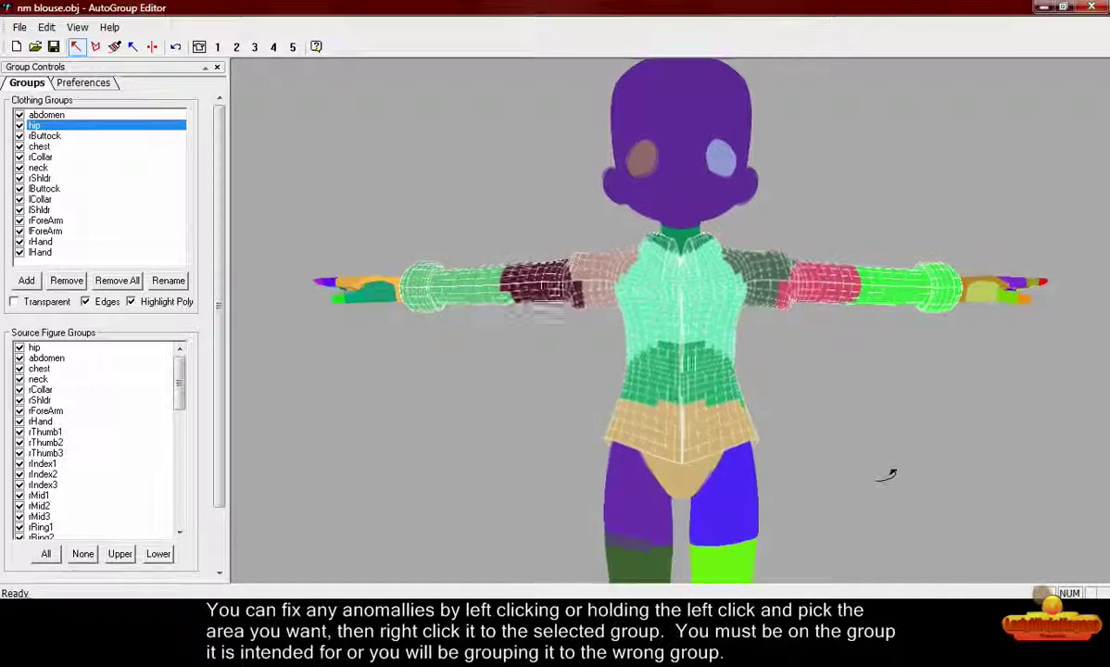
pyautogui.scroll(2, 879, 478)
pyautogui.click(19, 27)
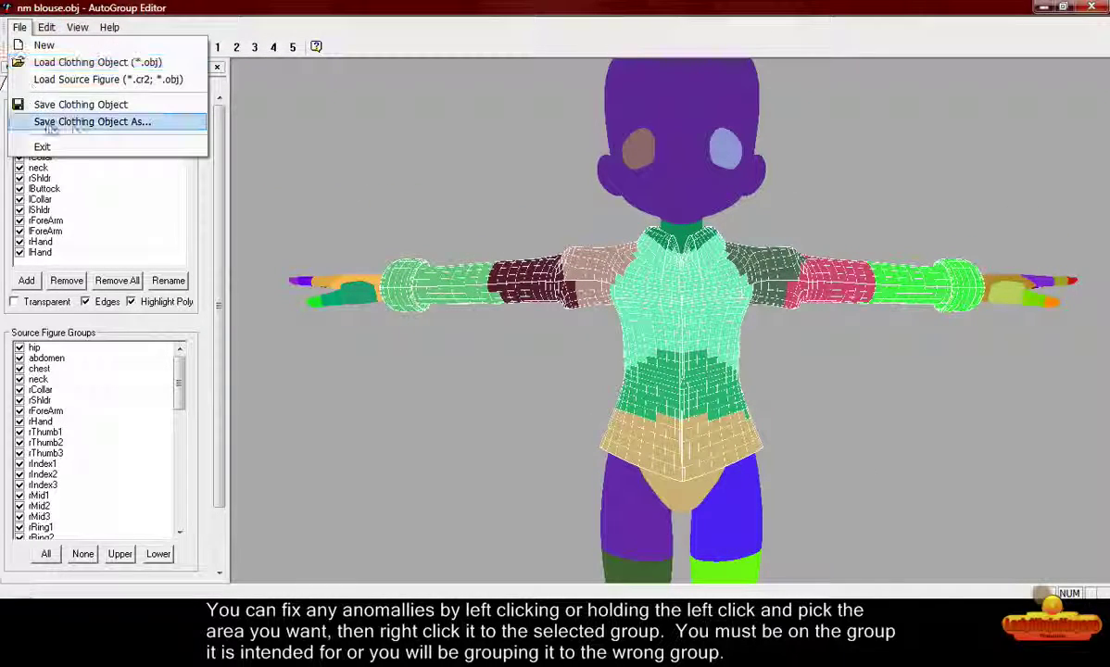
pyautogui.click(107, 120)
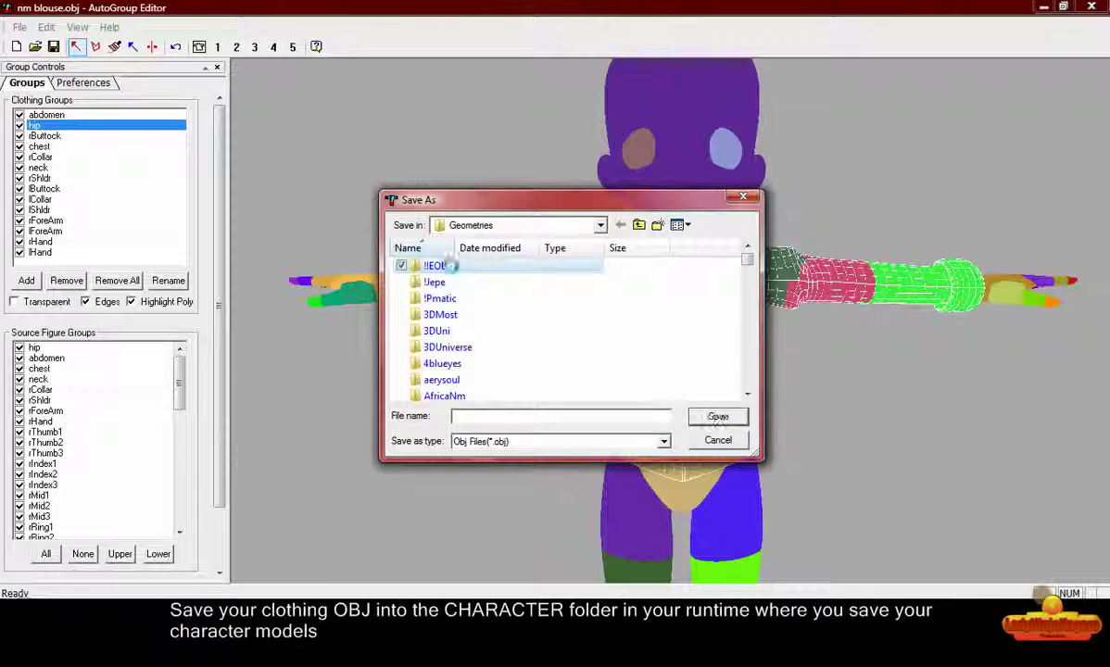
pyautogui.doubleClick(436, 266)
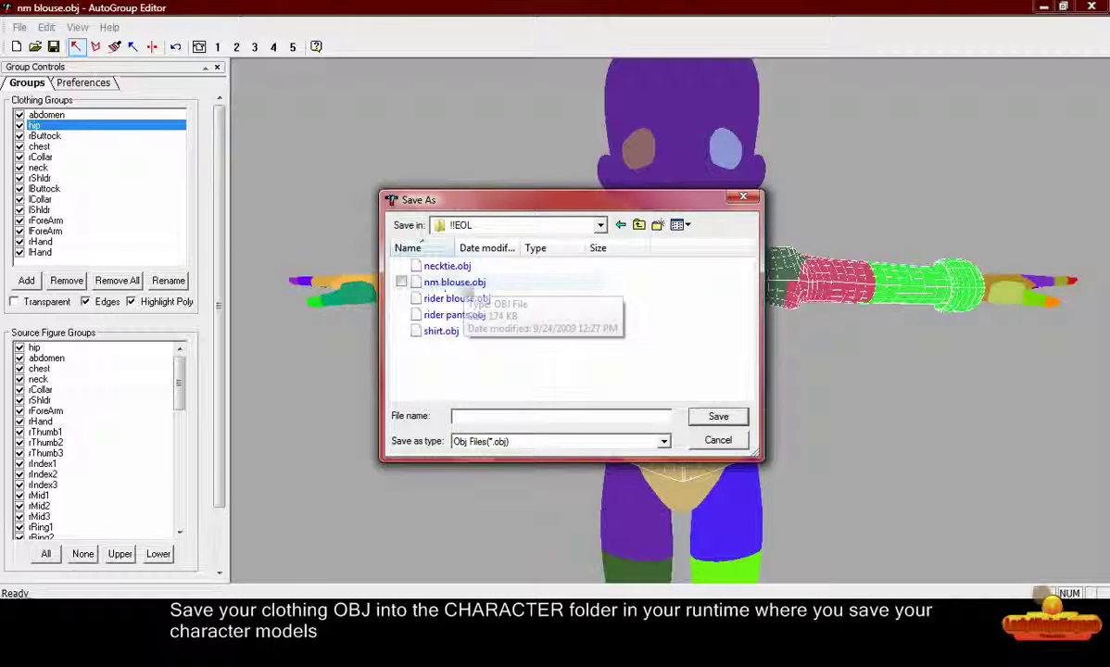
pyautogui.click(454, 283)
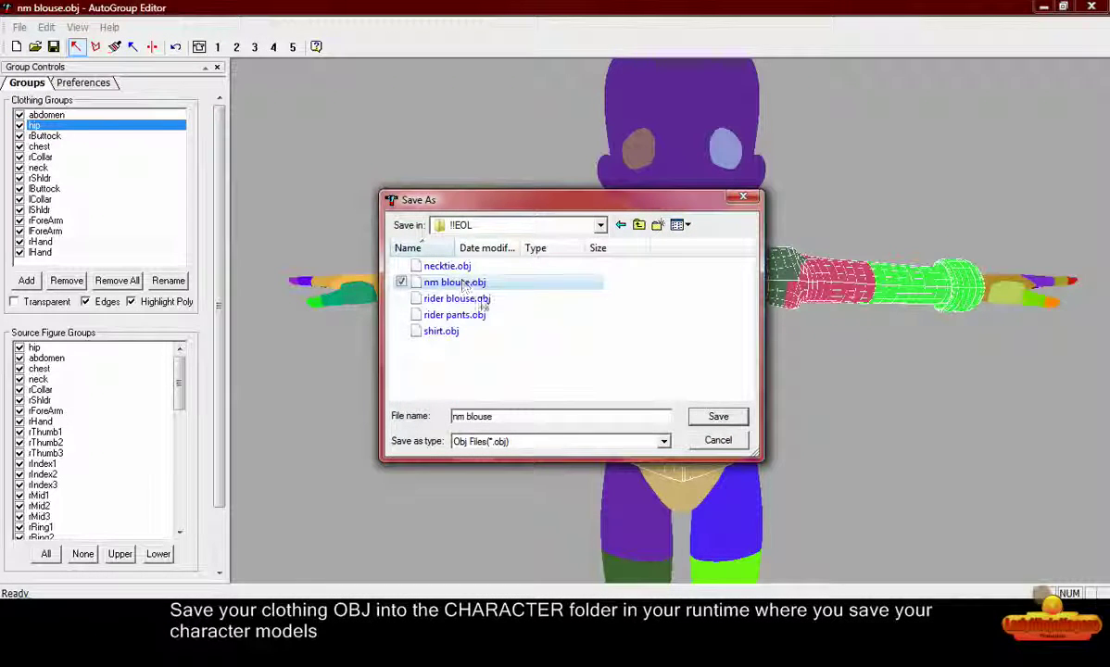
pyautogui.click(720, 418)
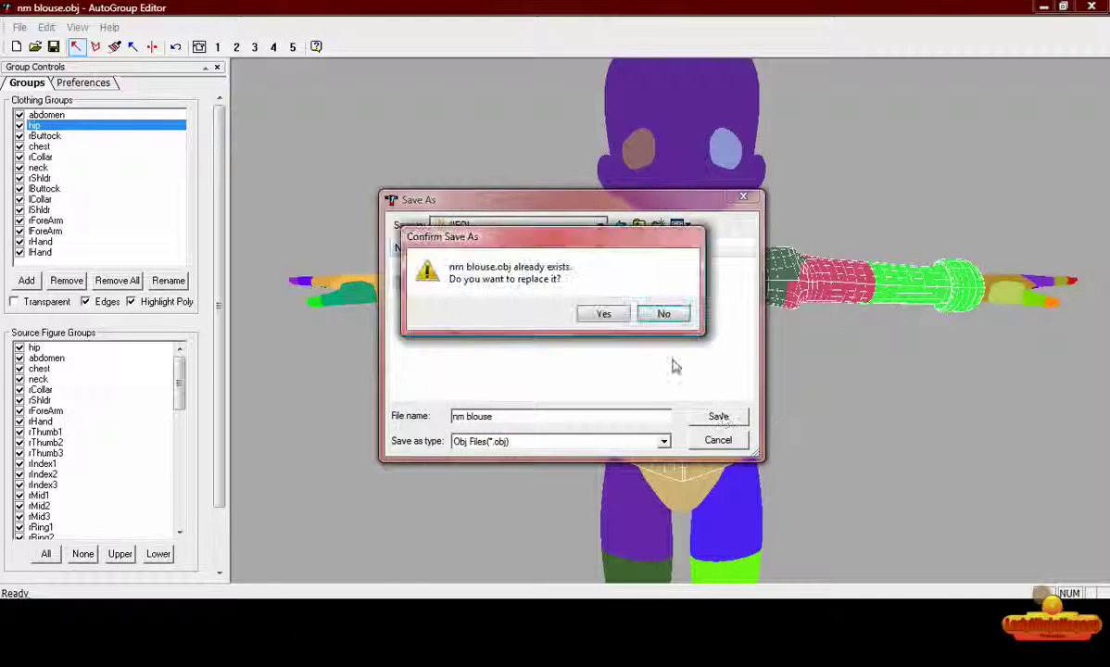
pyautogui.click(600, 314)
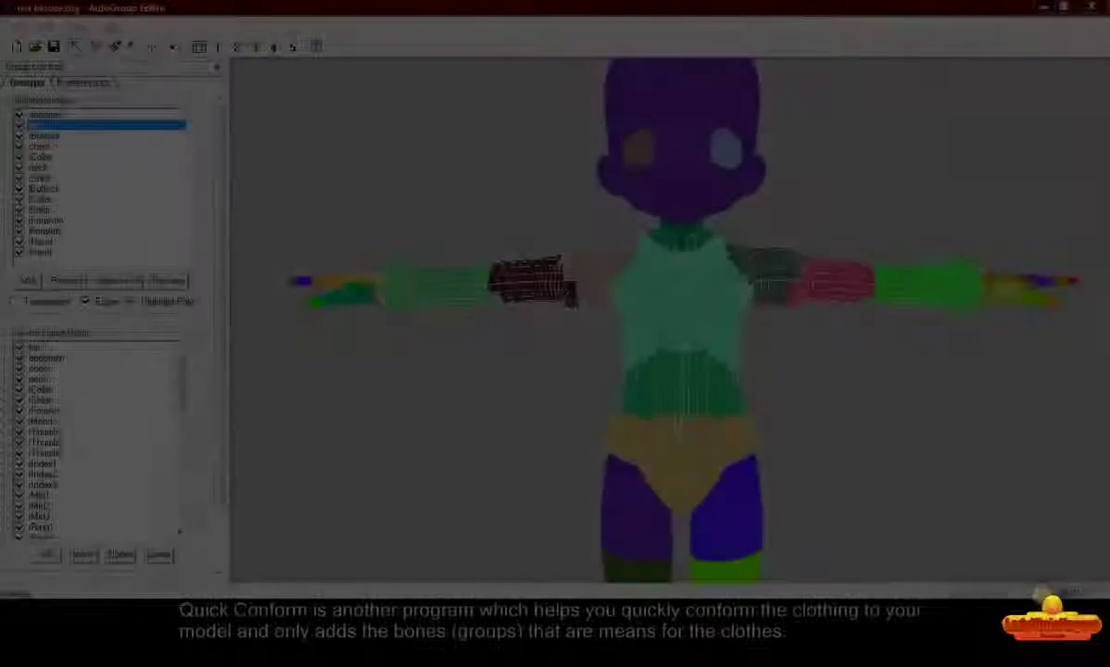
# Launch Quick Conform and place its window over the AutoGroup Editor viewport
pyautogui.press('super')
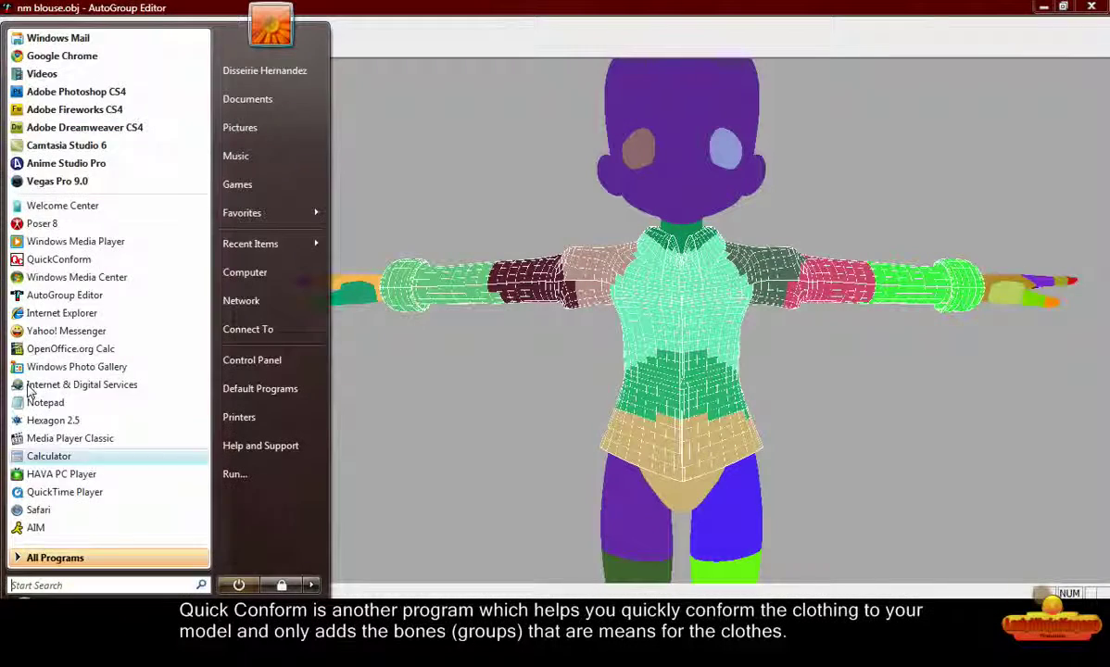
pyautogui.click(34, 259)
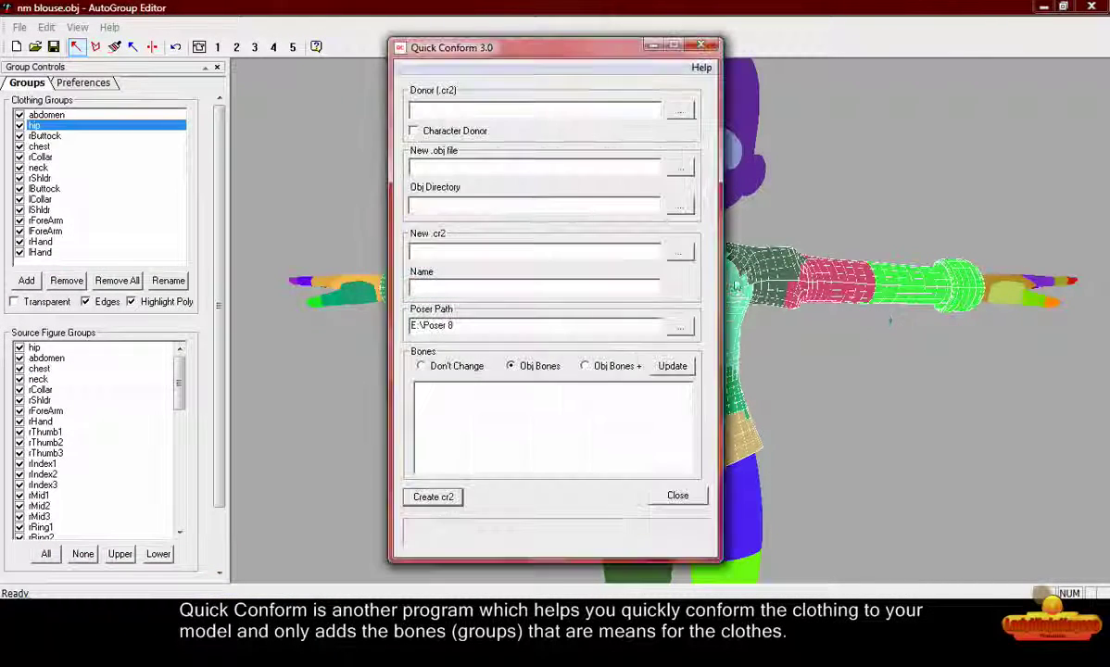
pyautogui.moveTo(579, 51); pyautogui.dragTo(667, 118)
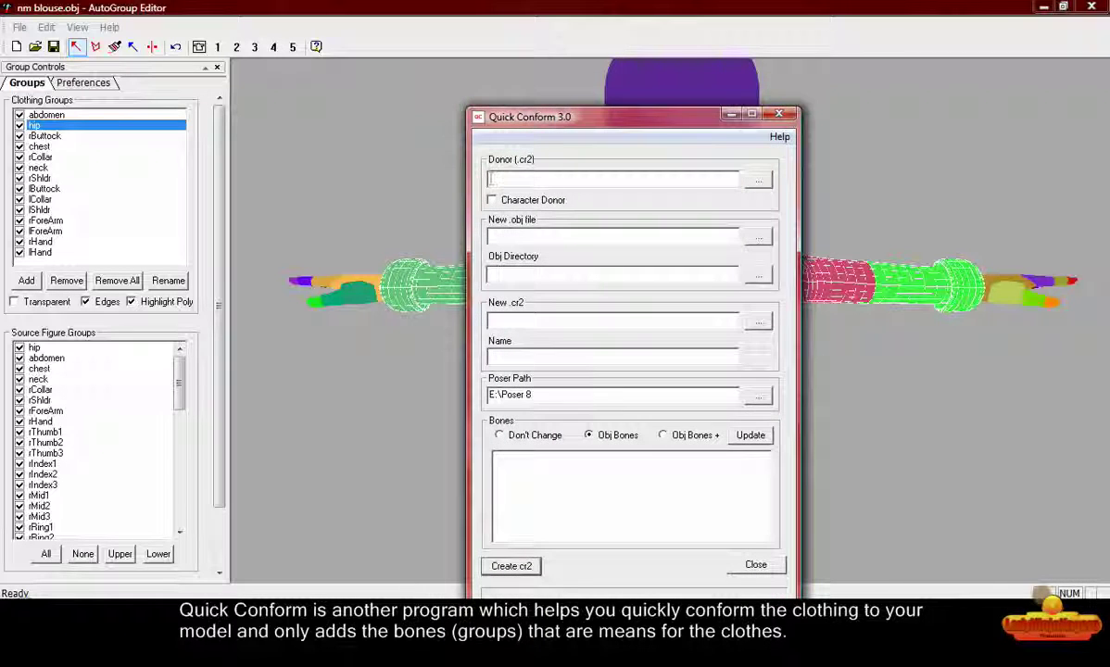
# Set the donor CR2 to the near_me character file in the NearMe !Figures folder of the Character library
pyautogui.click(750, 180)
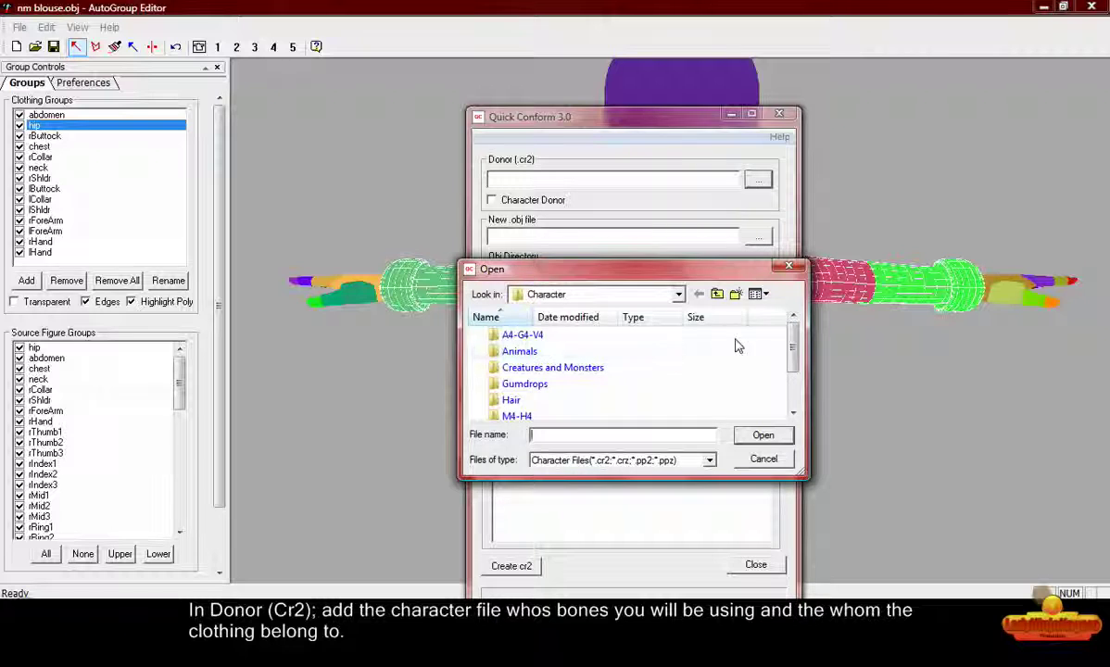
pyautogui.moveTo(792, 353); pyautogui.dragTo(795, 371)
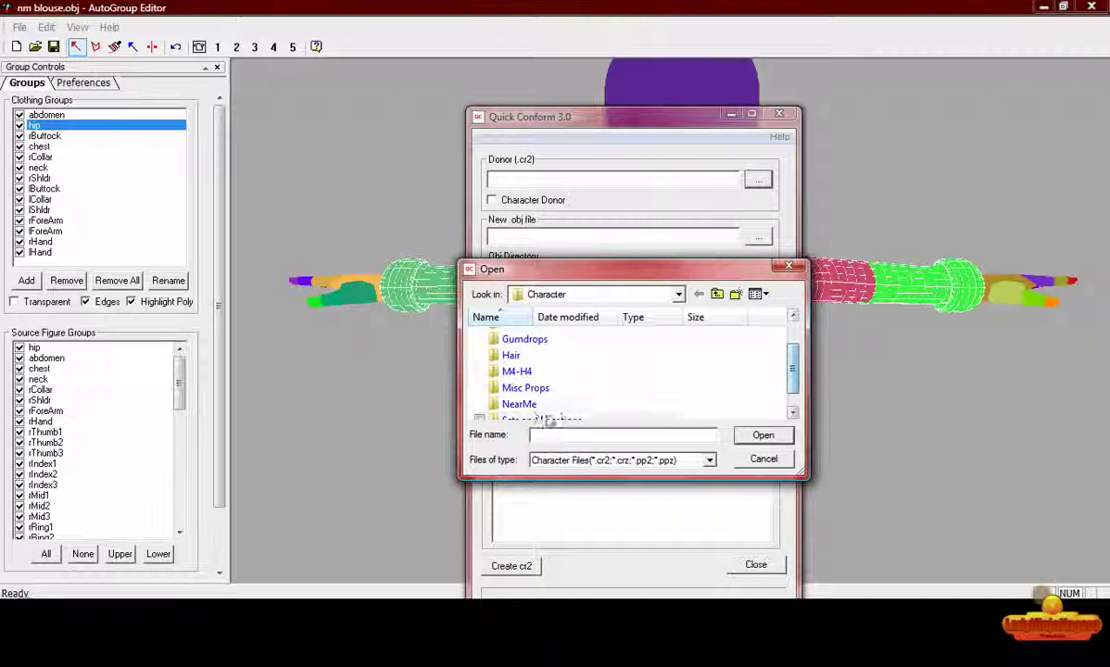
pyautogui.click(530, 407)
pyautogui.doubleClick(530, 409)
pyautogui.click(518, 335)
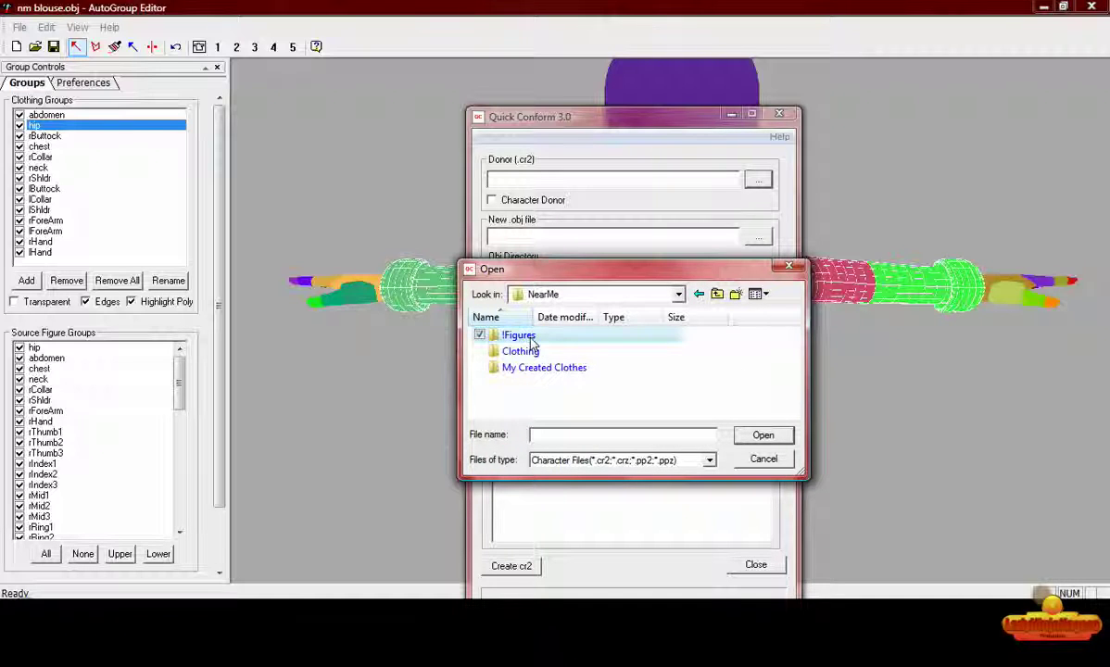
pyautogui.doubleClick(518, 334)
pyautogui.click(744, 354)
pyautogui.click(762, 434)
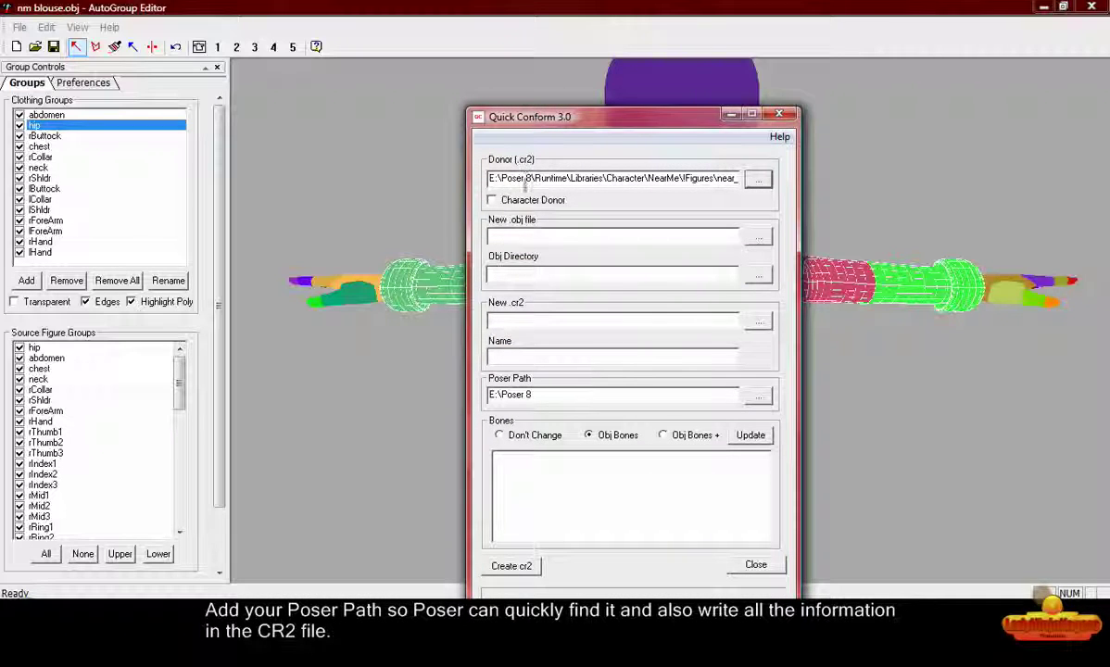
# Set the new OBJ file to nm blouse.obj from the !!EOL folder under Geometries
pyautogui.click(759, 236)
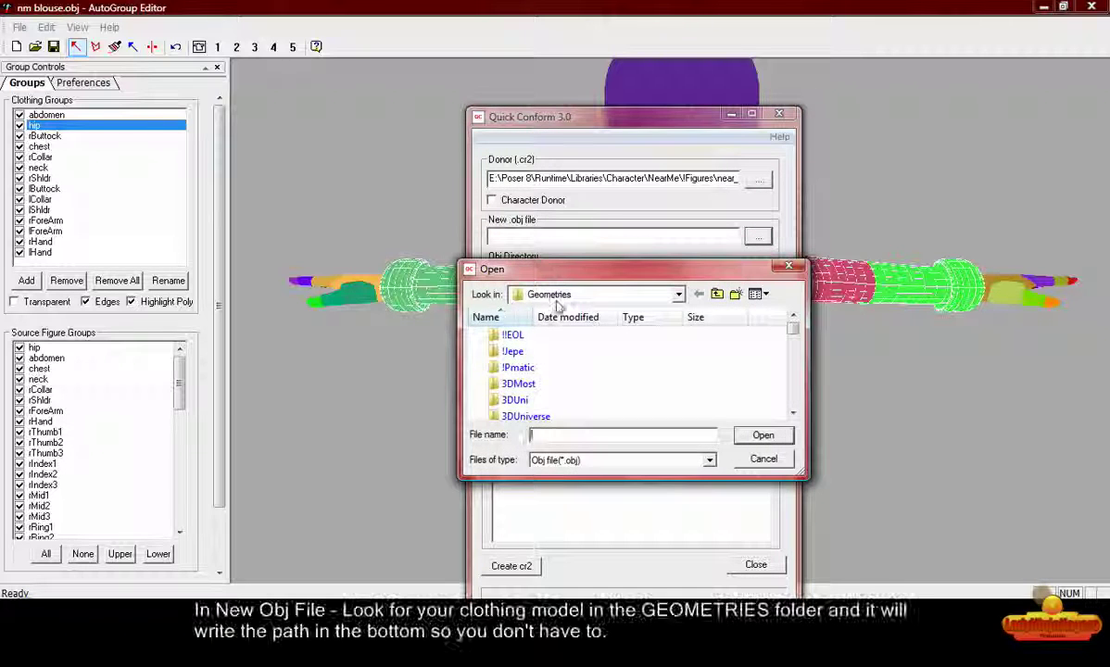
pyautogui.doubleClick(512, 335)
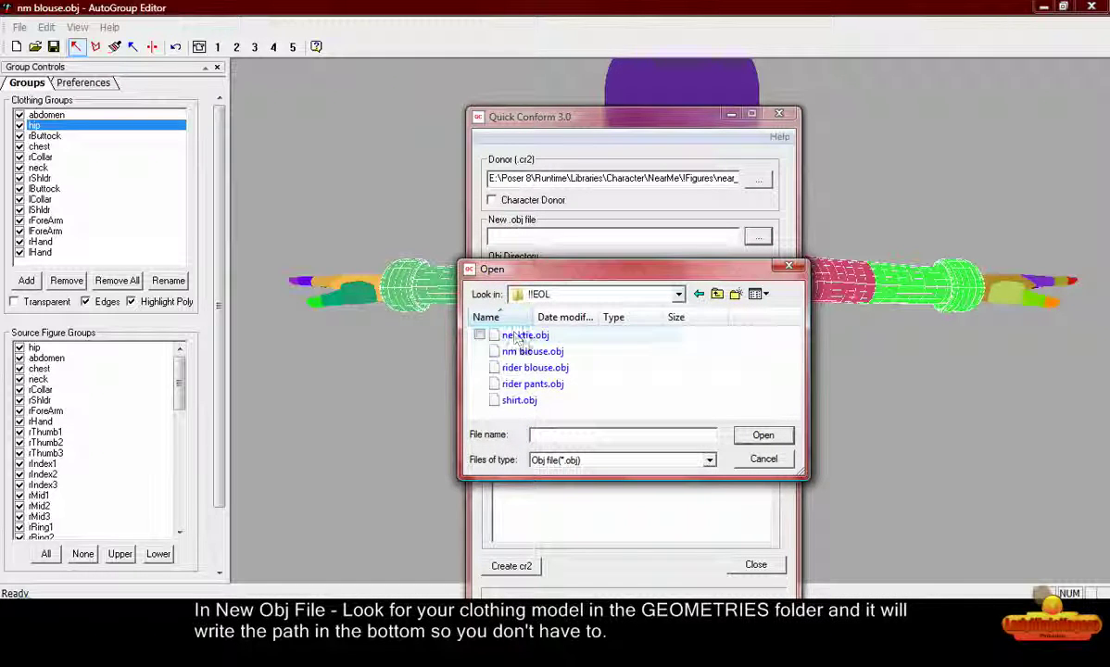
pyautogui.click(524, 352)
pyautogui.click(760, 435)
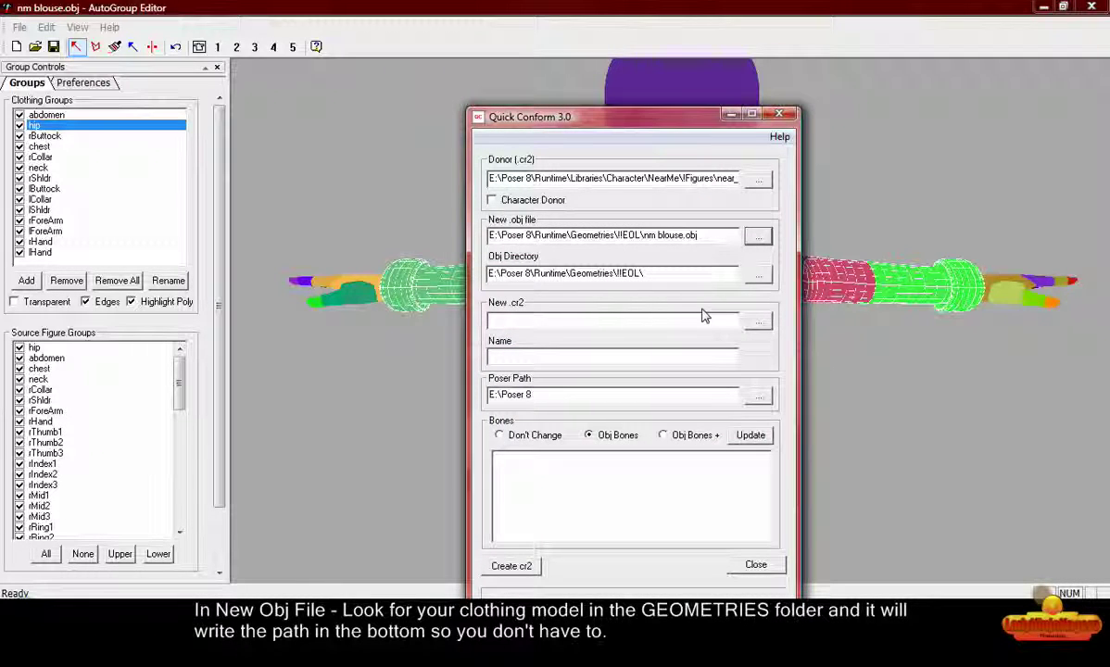
# Set the new CR2 to be saved as NM Blouse in the My Created Clothes folder under NearMe in the Character library
pyautogui.click(760, 325)
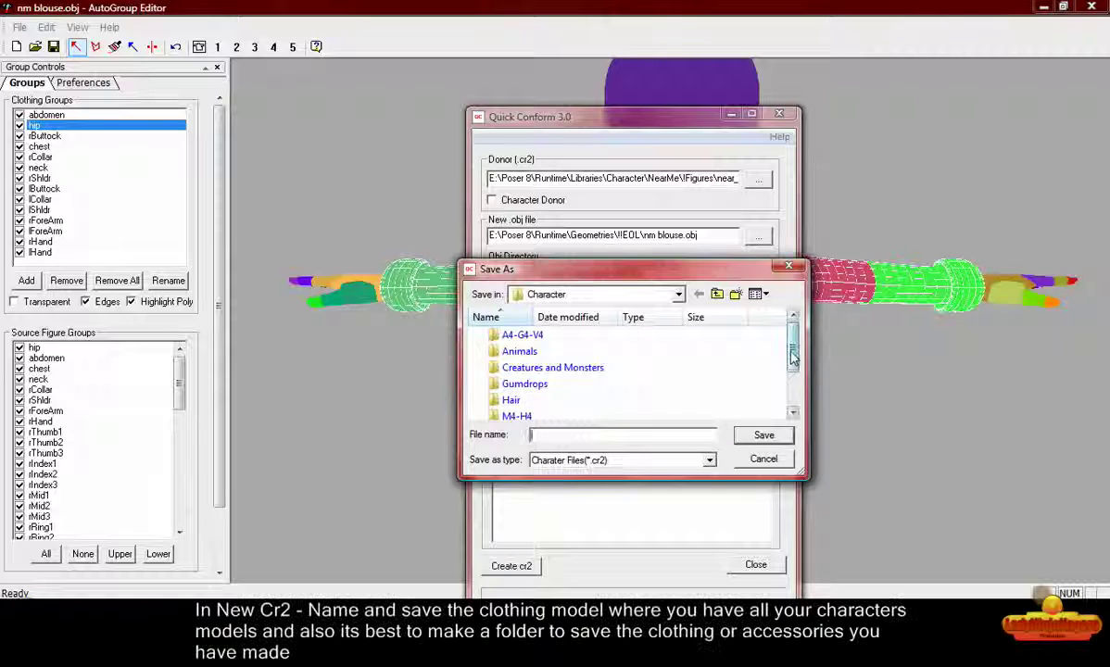
pyautogui.scroll(-2, 782, 379)
pyautogui.doubleClick(519, 379)
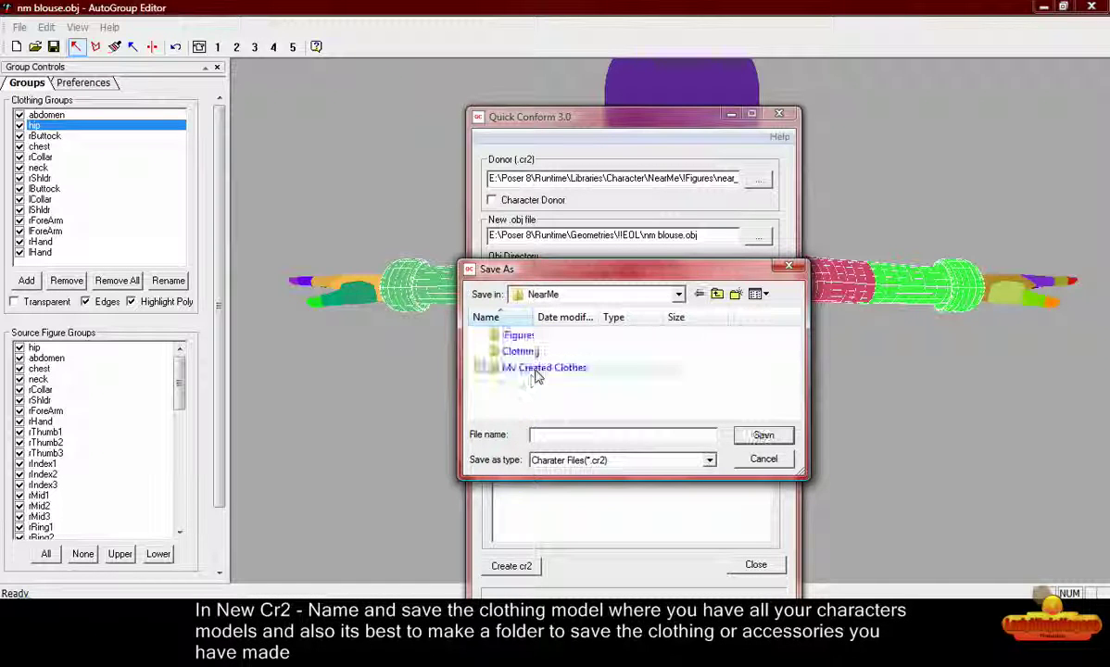
pyautogui.doubleClick(528, 367)
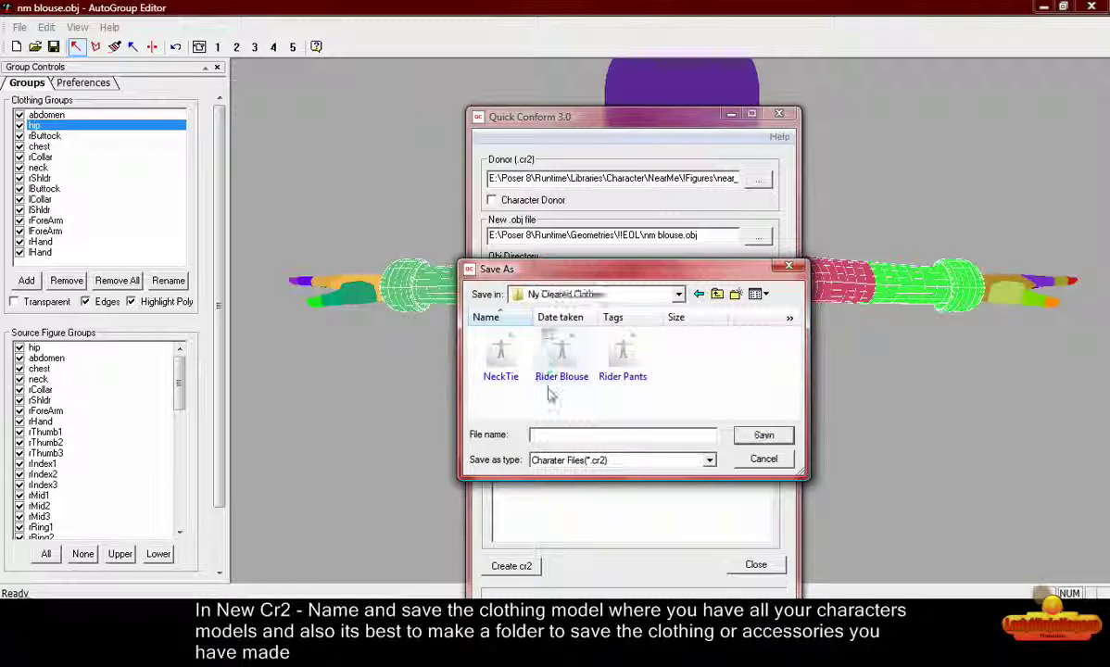
pyautogui.click(534, 435)
pyautogui.write('NM')
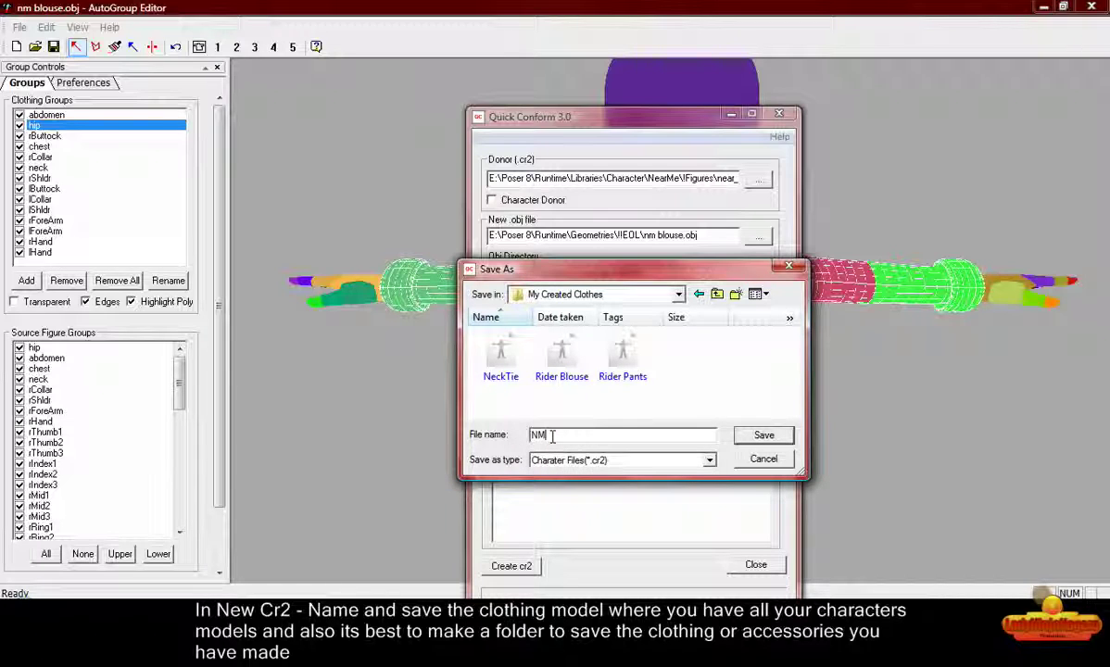
pyautogui.write(' Blouse')
pyautogui.click(761, 436)
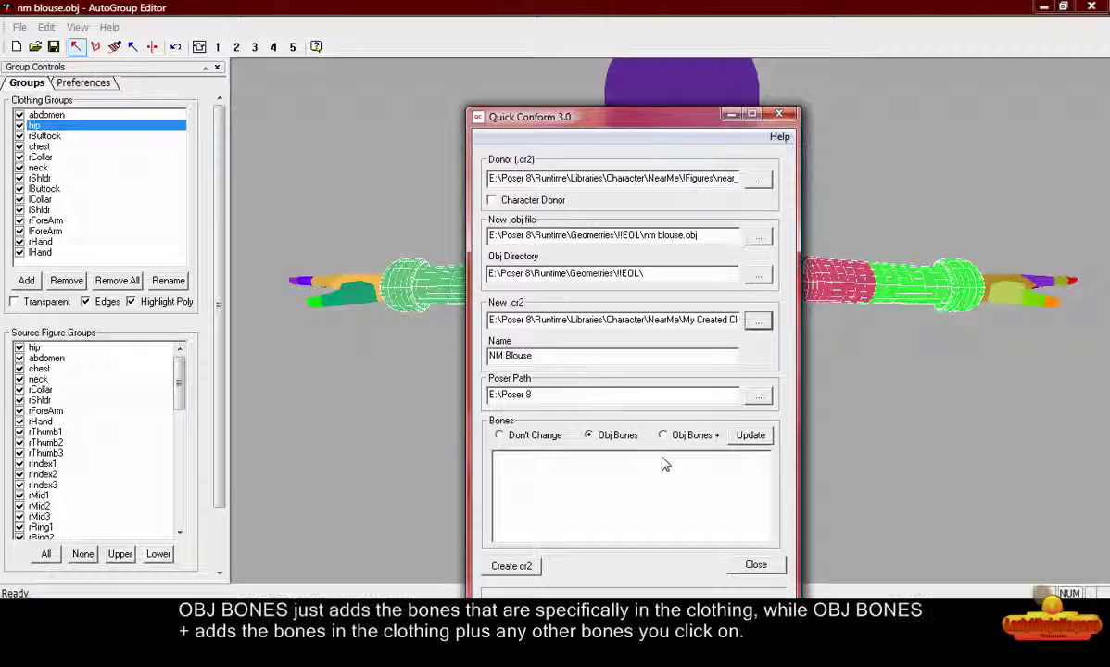
# Update the bone list with Obj Bones selected and create the blouse's CR2 file
pyautogui.click(752, 435)
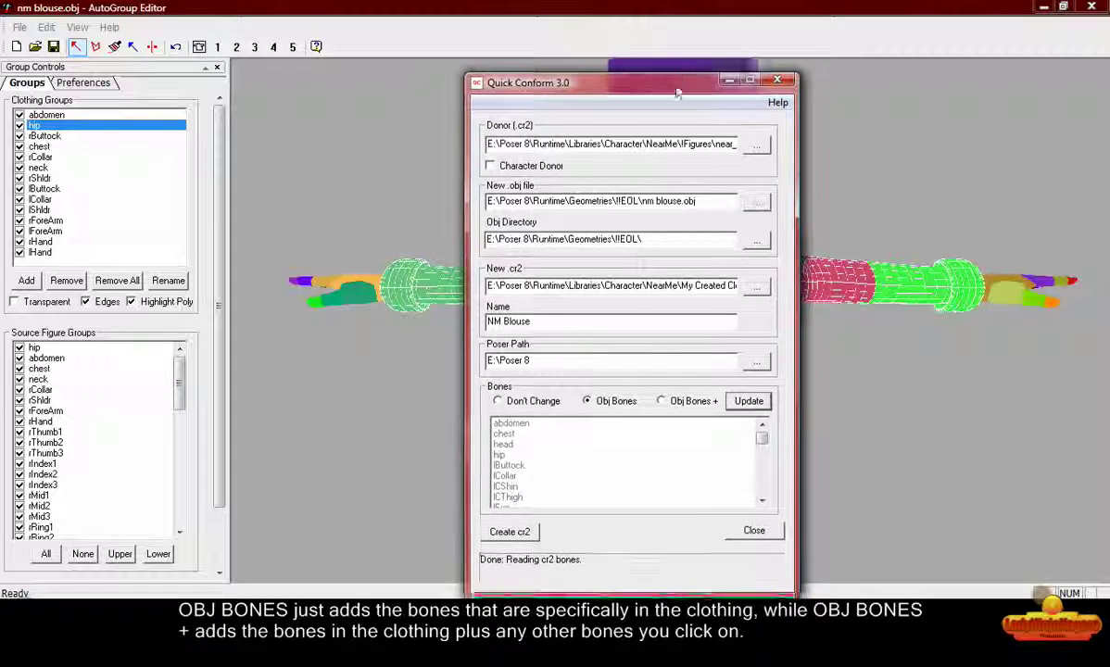
pyautogui.moveTo(634, 117); pyautogui.dragTo(627, 59)
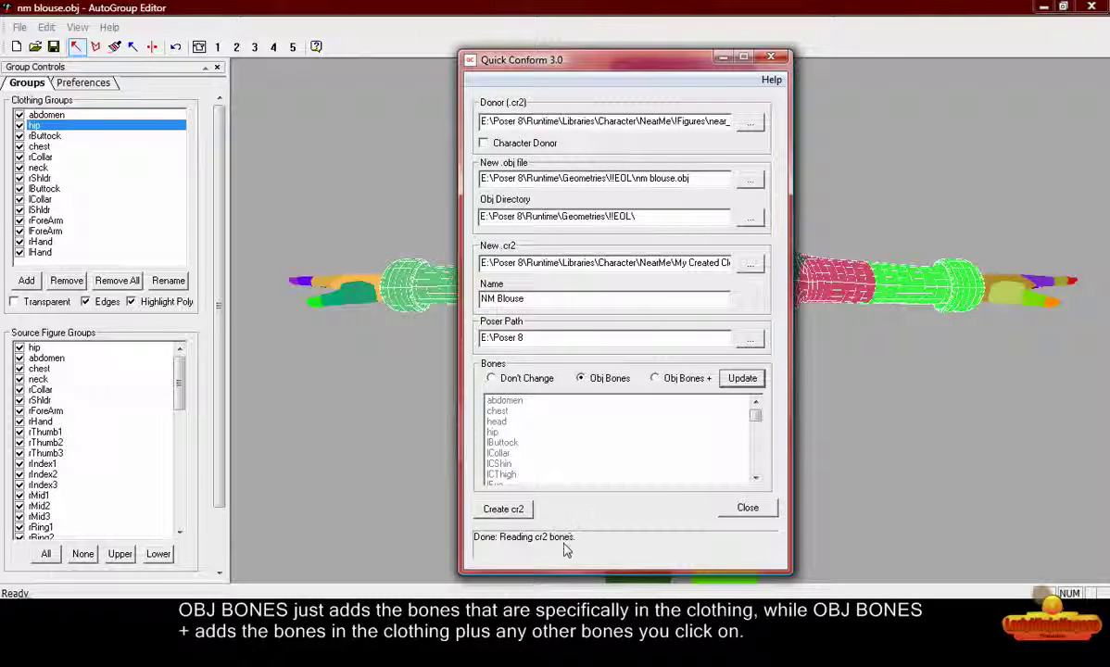
pyautogui.click(500, 510)
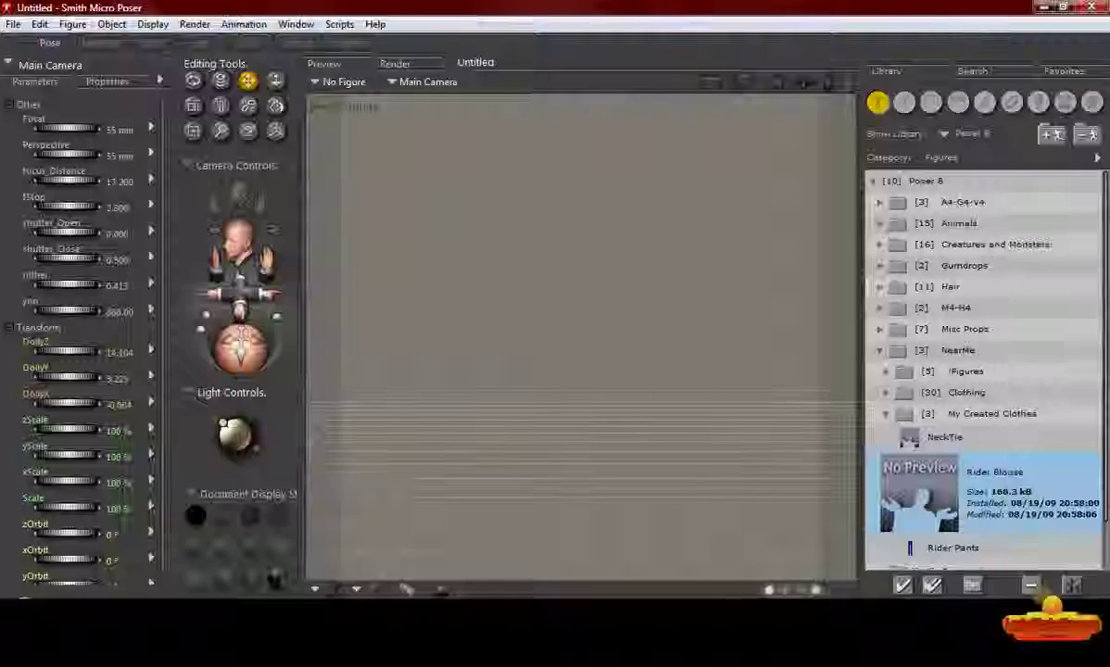
# In Poser, refresh the Poser 8 figure library and load the near_me figure from NearMe's !Figures folder
pyautogui.click(1102, 181)
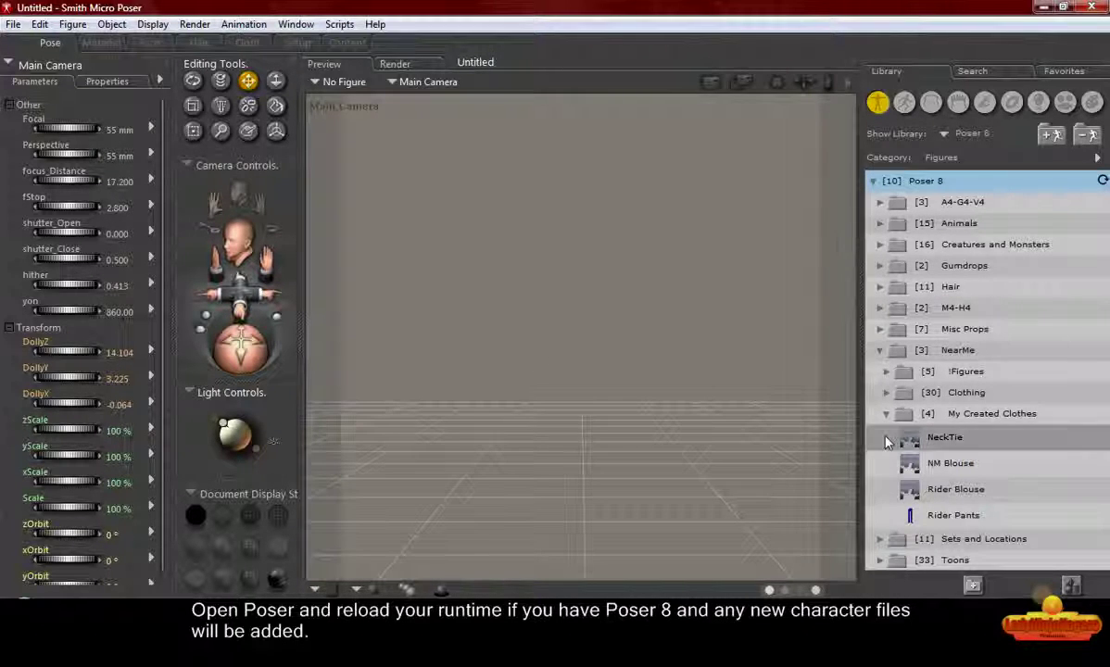
pyautogui.click(887, 372)
pyautogui.click(946, 493)
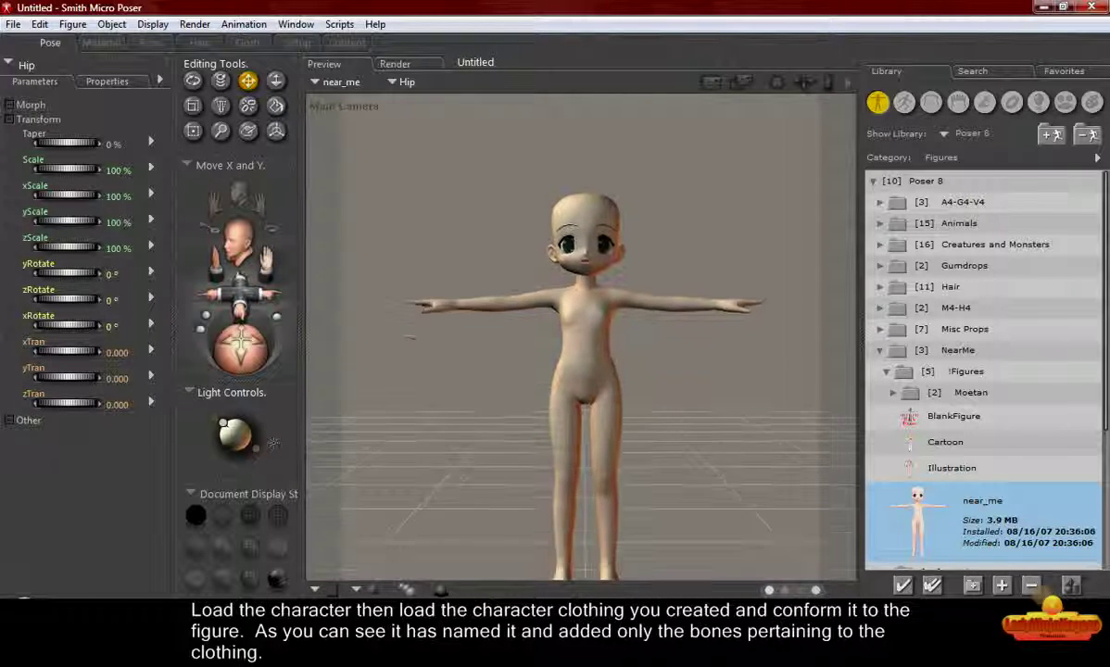
# Load the NM Blouse figure from the My Created Clothes folder into the scene
pyautogui.click(886, 370)
pyautogui.click(886, 413)
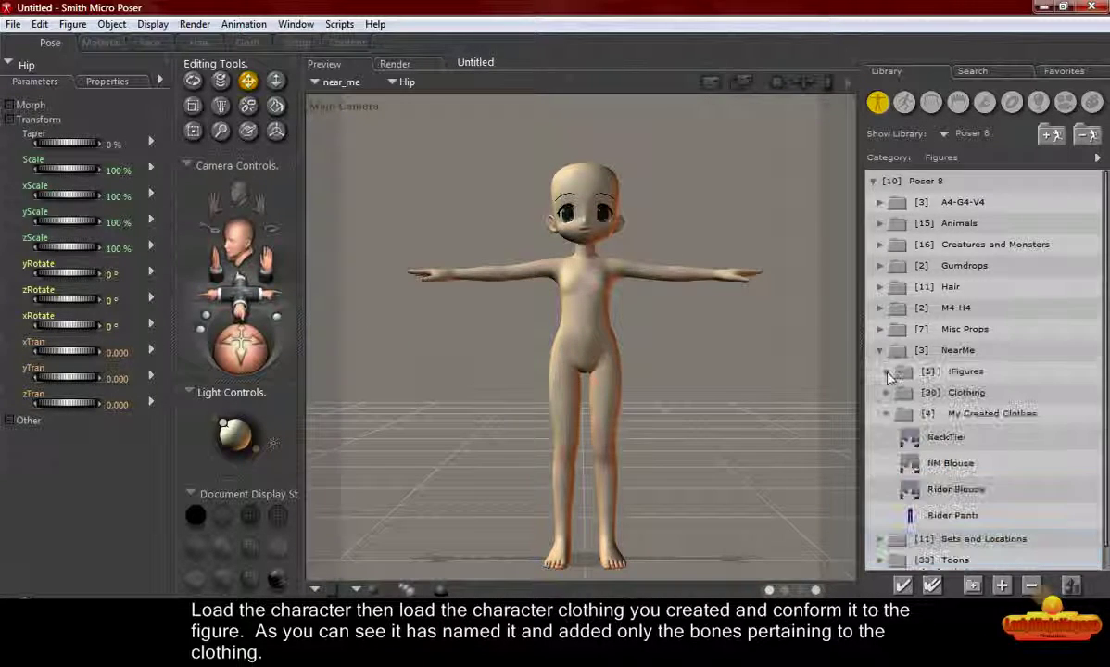
pyautogui.doubleClick(947, 463)
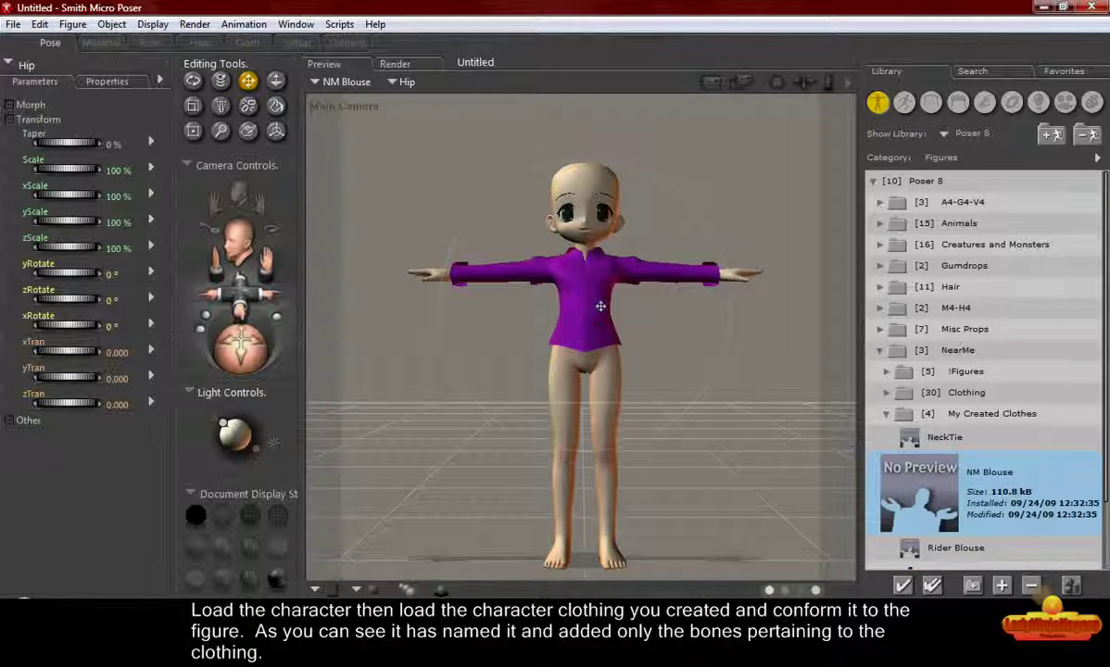
pyautogui.moveTo(242, 320); pyautogui.dragTo(209, 319)
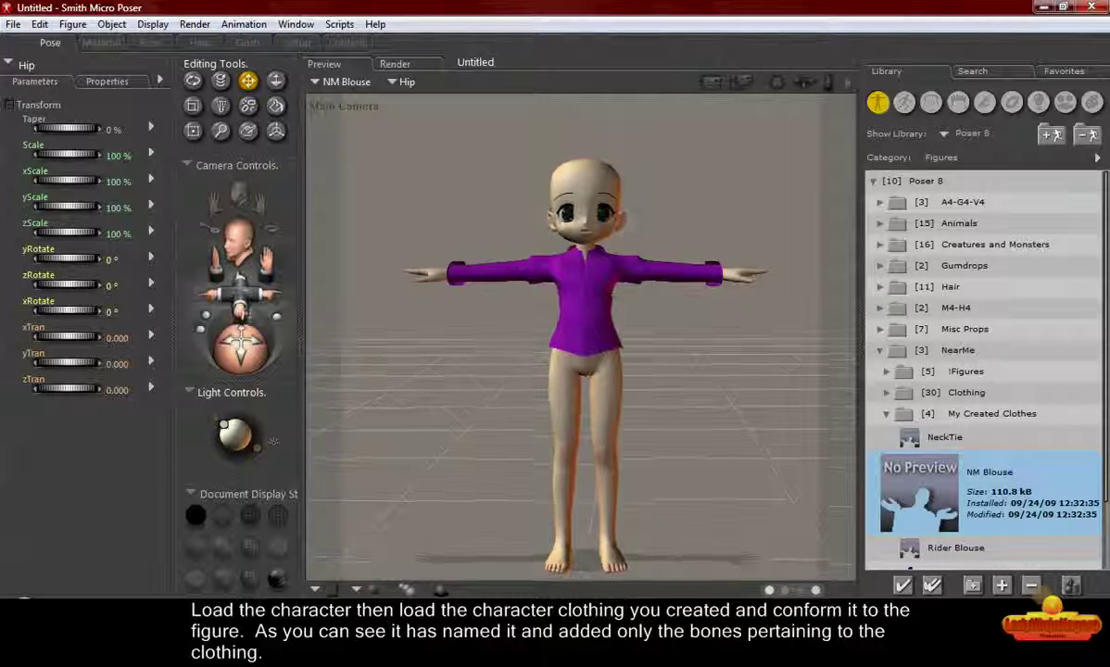
# Conform the NM Blouse to the near_me figure
pyautogui.click(71, 24)
pyautogui.click(96, 86)
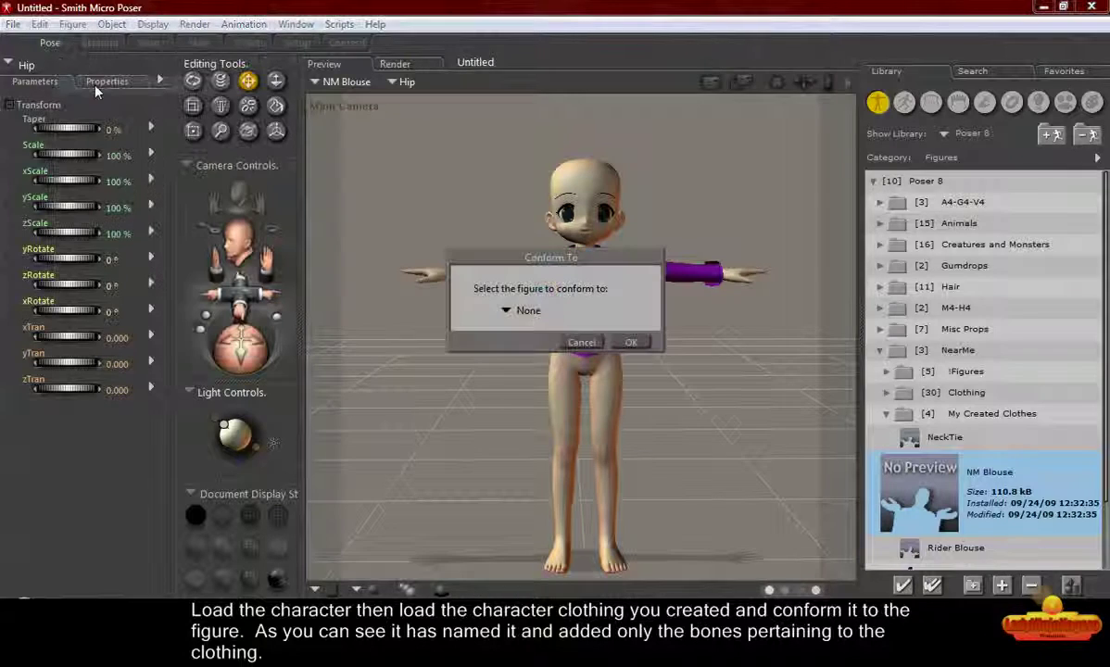
pyautogui.click(527, 312)
pyautogui.click(527, 339)
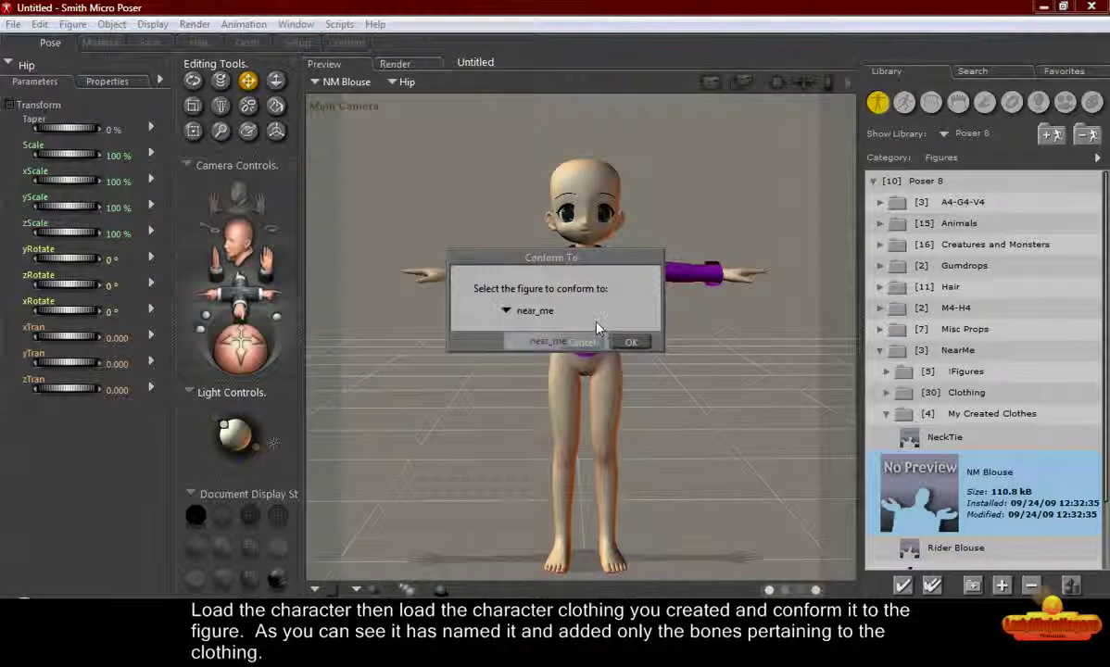
pyautogui.click(631, 343)
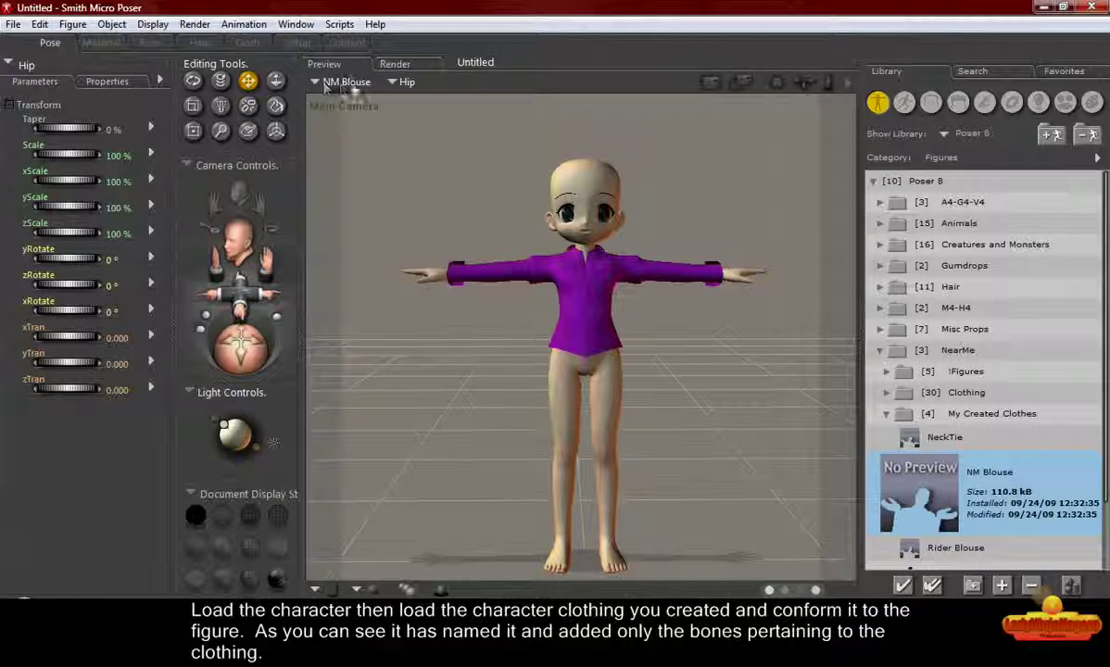
# Check which body parts the NM Blouse figure contains
pyautogui.click(405, 83)
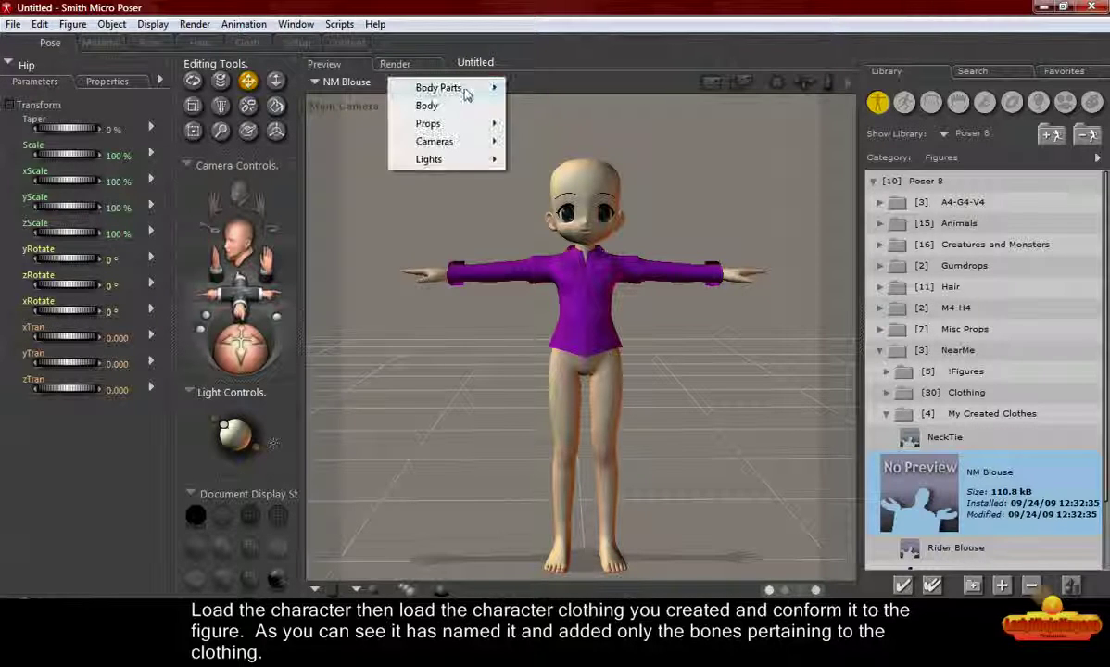
pyautogui.moveTo(468, 88)
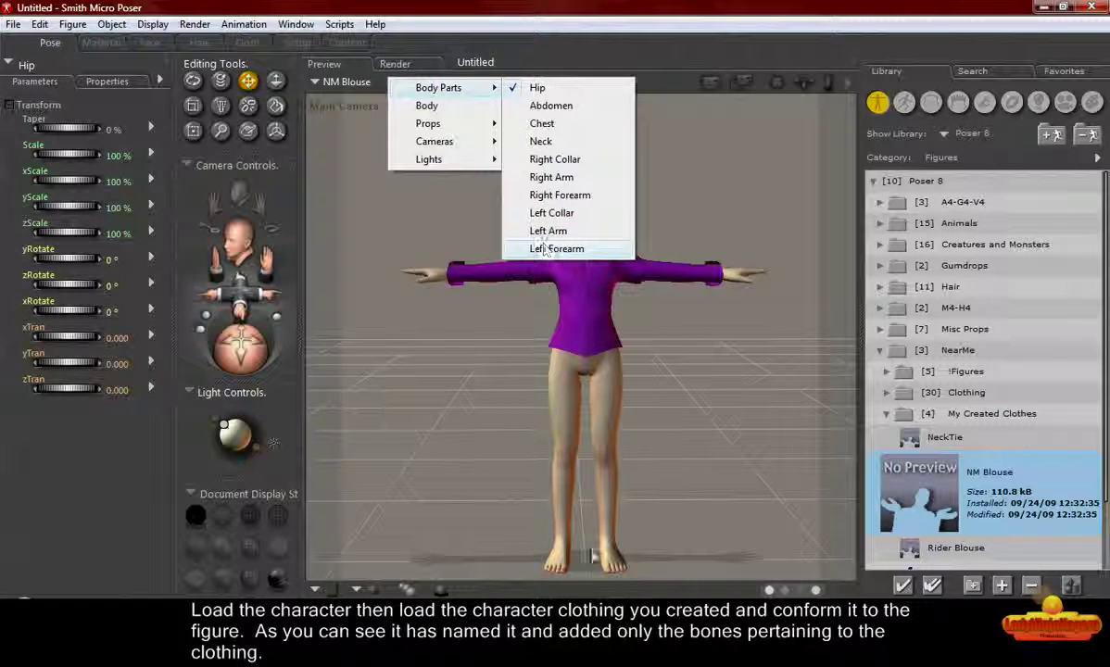
pyautogui.press('Escape')
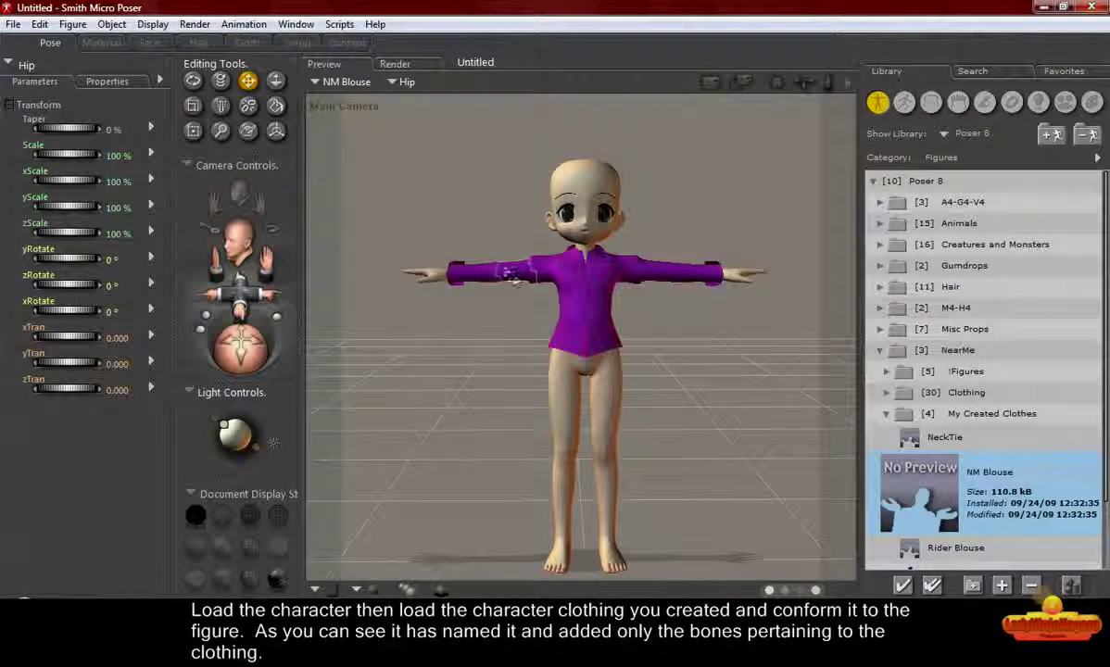
# Select the near_me figure and apply the IGD_AM08b pose to it from the pose library
pyautogui.click(903, 102)
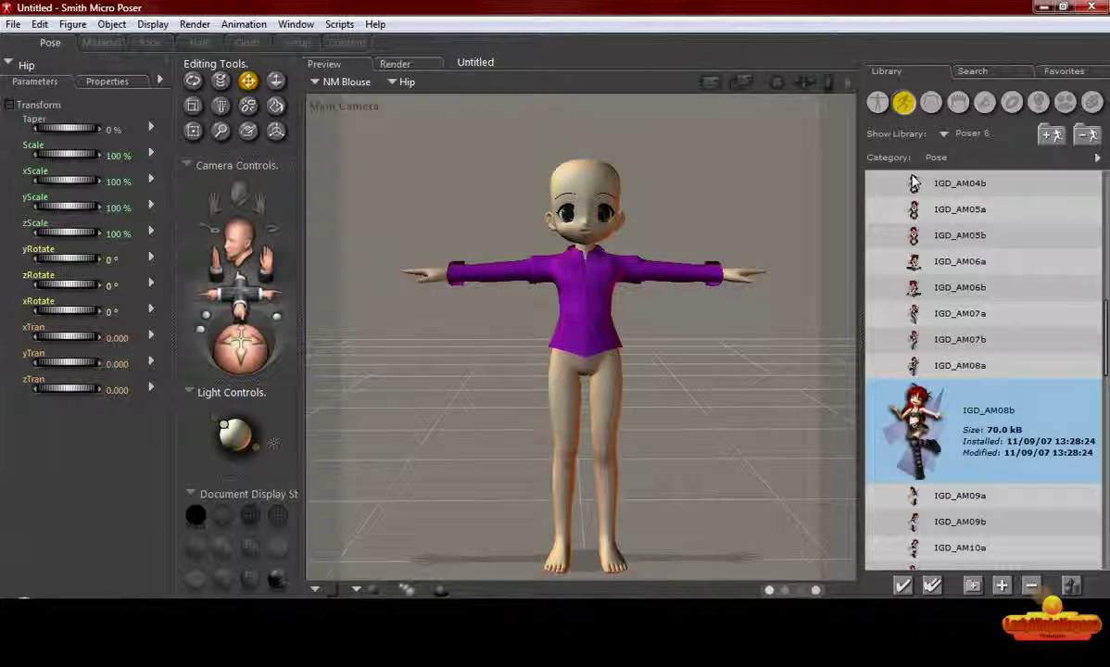
pyautogui.click(578, 191)
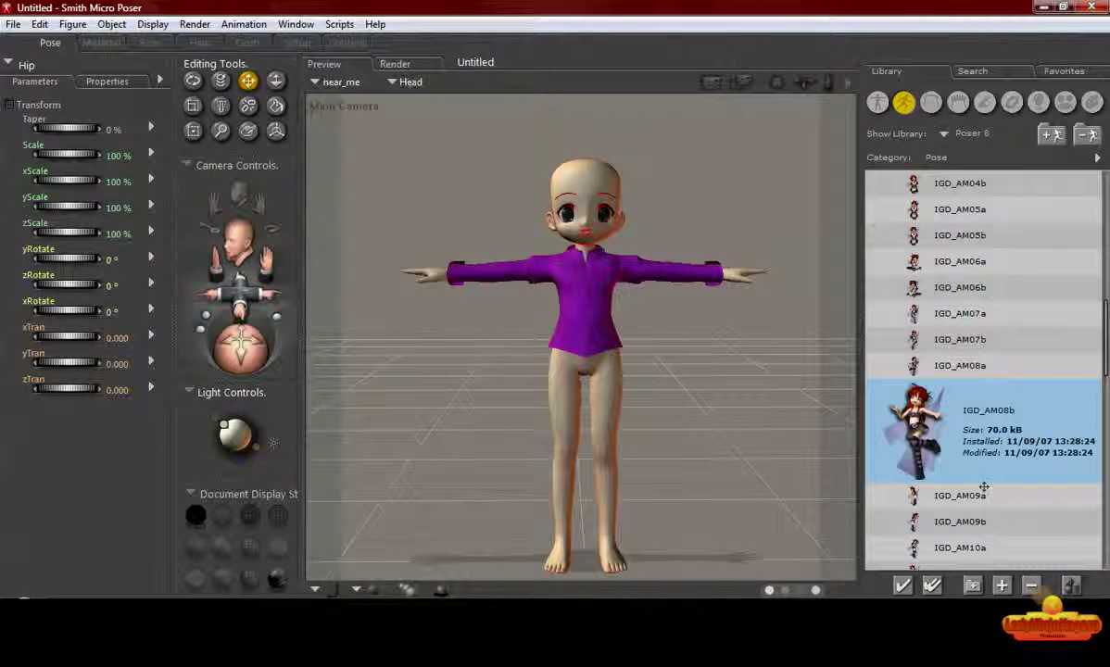
pyautogui.doubleClick(917, 431)
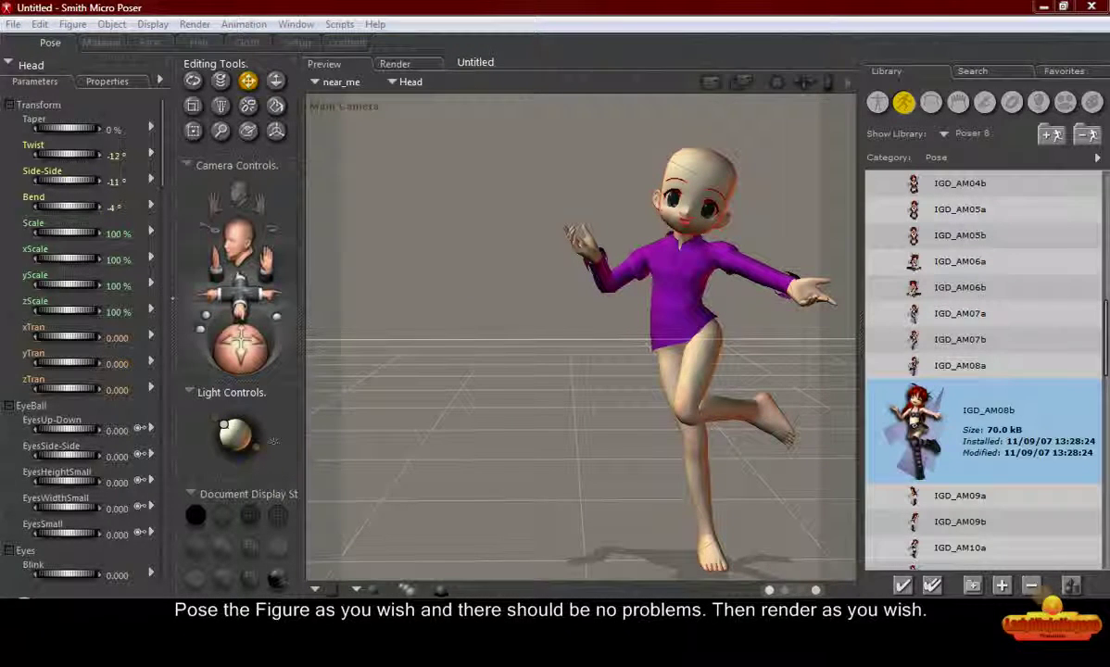
# Reframe the main camera on the posed figure, render the scene with FireFly and inspect the blouse in the render
pyautogui.moveTo(239, 294)
pyautogui.mouseDown()
pyautogui.moveTo(210, 291)
pyautogui.moveTo(242, 265)
pyautogui.moveTo(227, 287)
pyautogui.mouseUp()
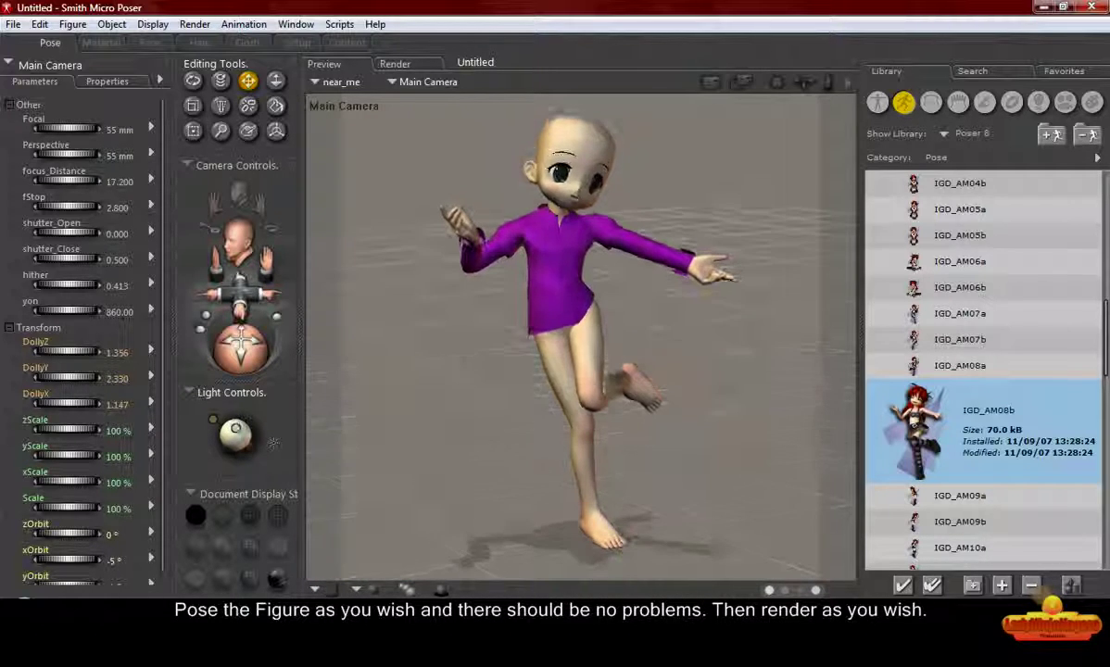
pyautogui.click(708, 85)
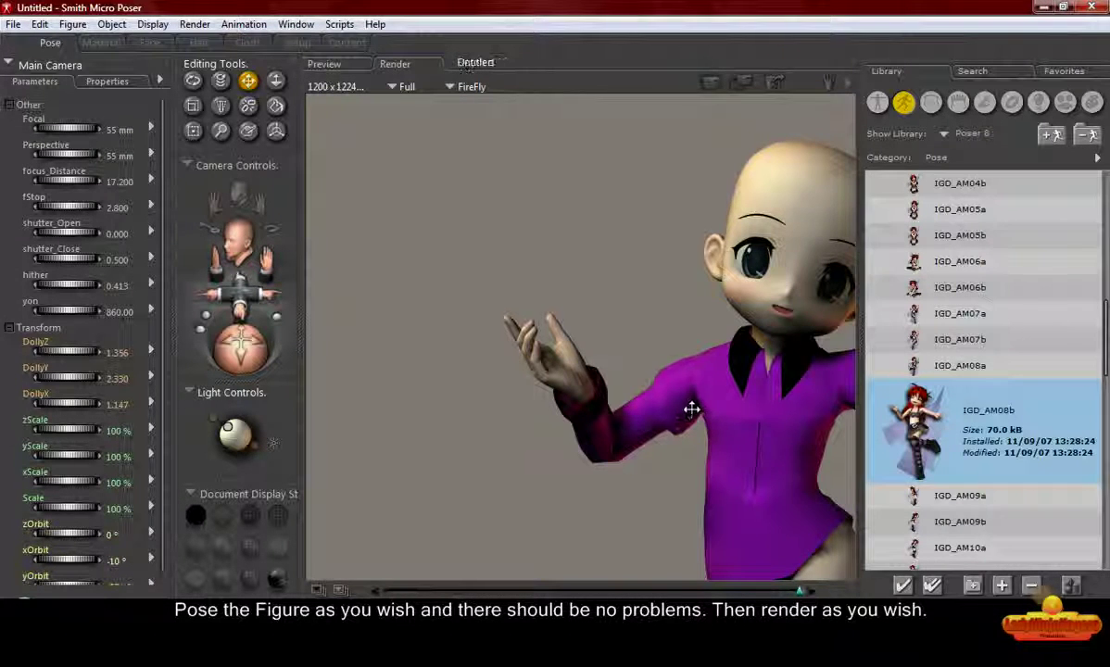
pyautogui.moveTo(667, 389); pyautogui.dragTo(490, 372)
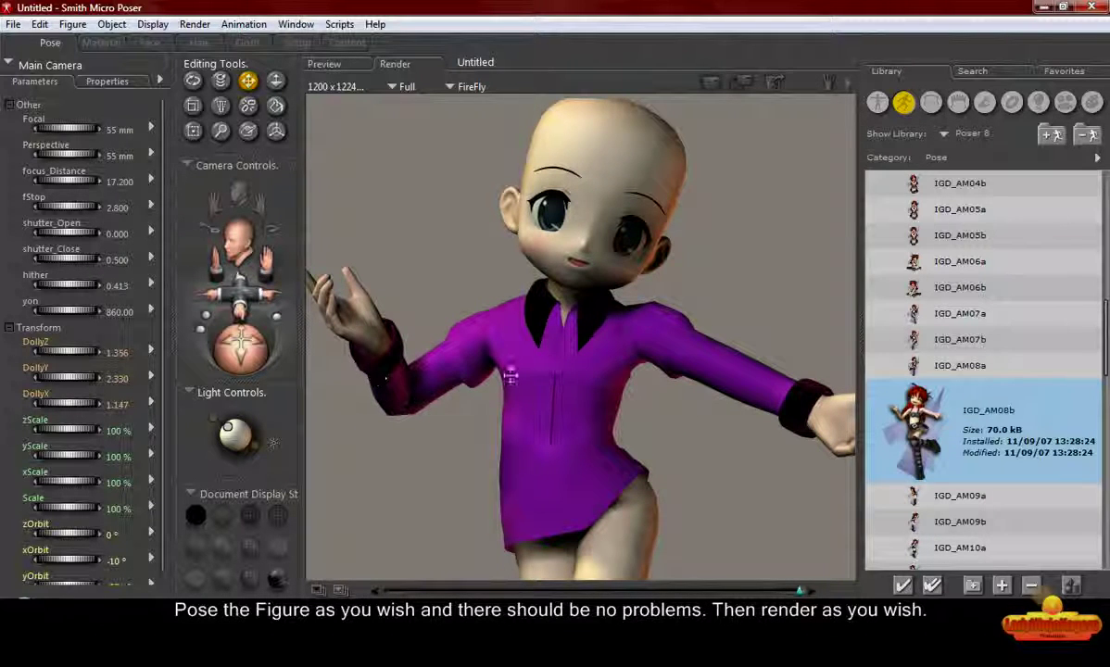